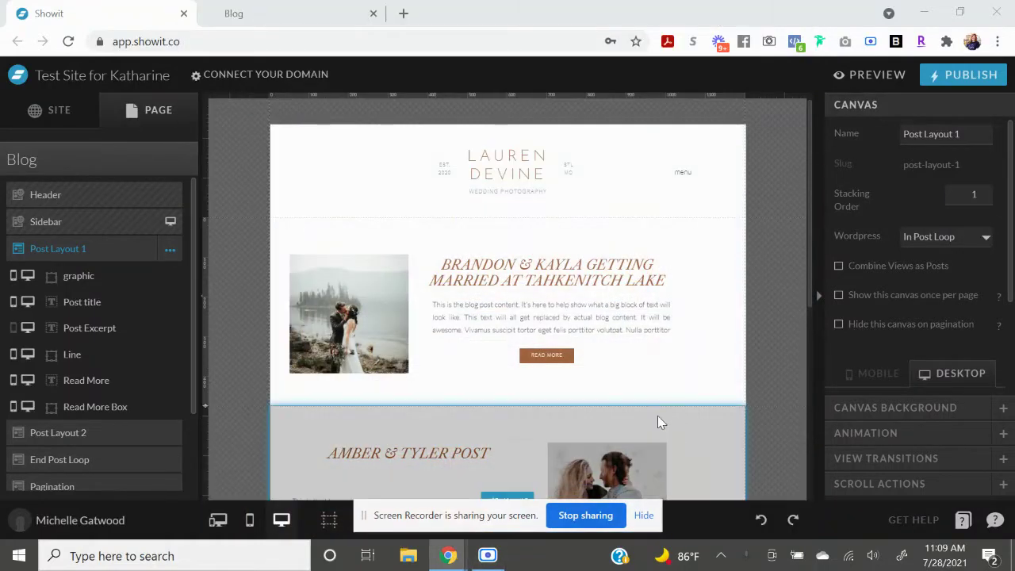
- Switch to the Blog browser tab to see the live preview of the Brandon & Kayla post
{"action": "left_click", "coordinate": [643, 515]}
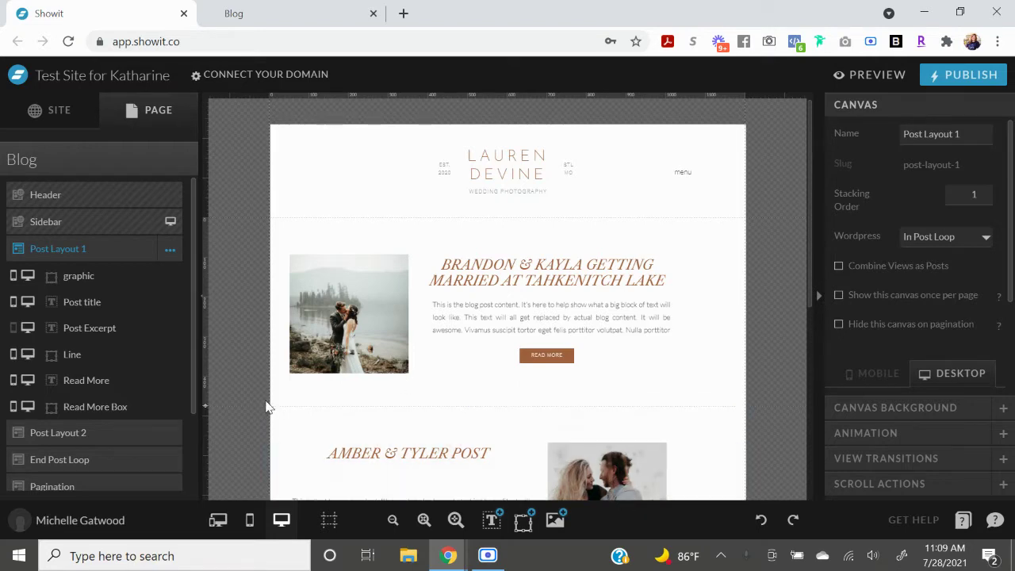
{"action": "left_click", "coordinate": [321, 22]}
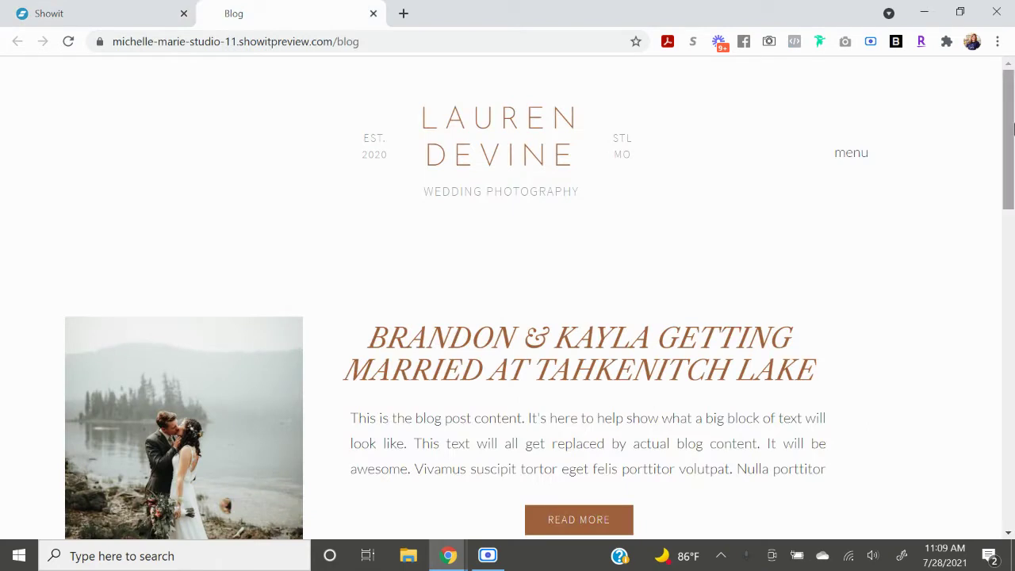
- Scroll the live preview past both blog posts, then go back to the Showit editor
{"action": "left_click_drag", "start_coordinate": [1012, 112], "coordinate": [1011, 129]}
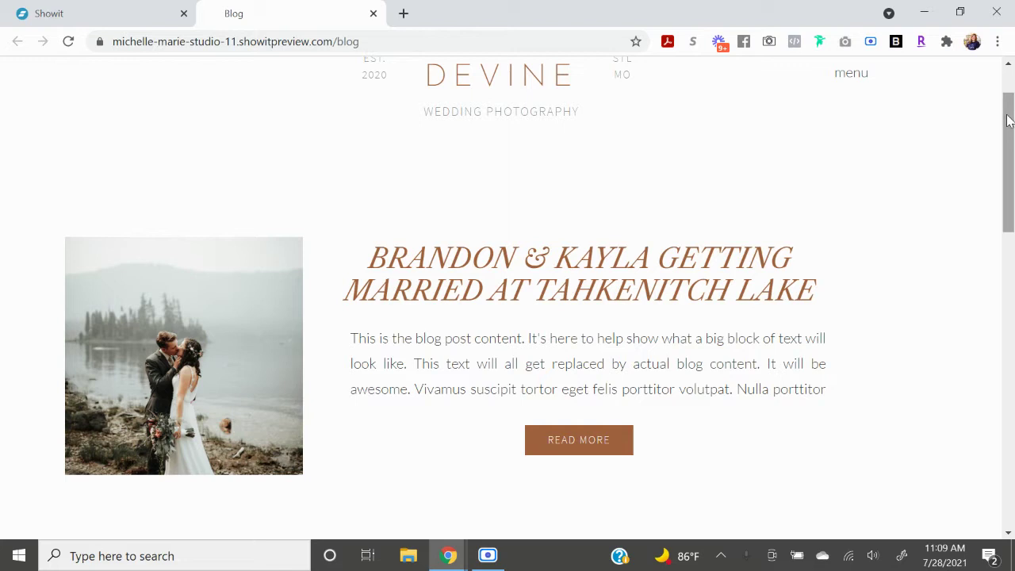
{"action": "left_click_drag", "start_coordinate": [1008, 119], "coordinate": [1010, 130]}
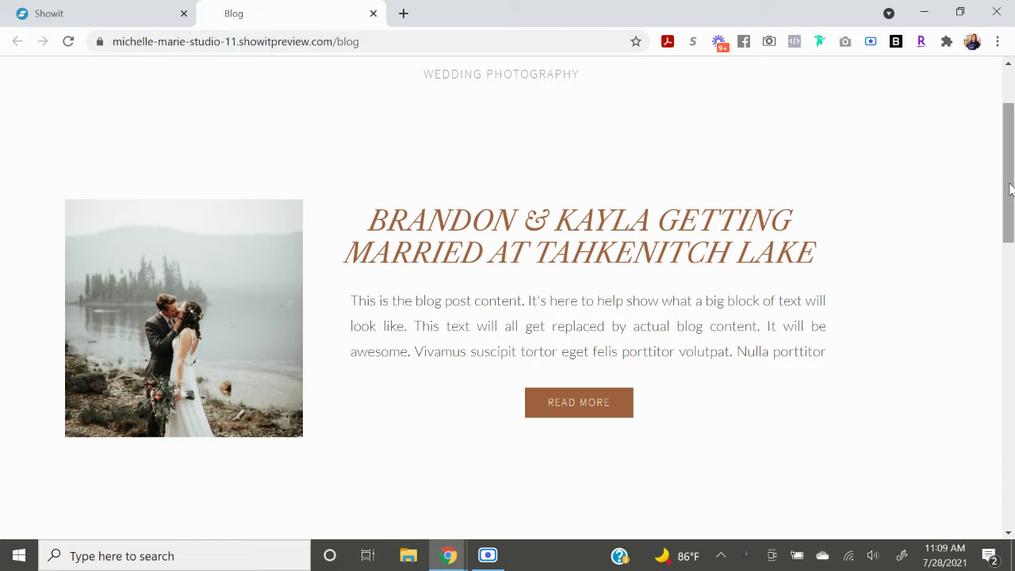
{"action": "left_click_drag", "start_coordinate": [1010, 189], "coordinate": [1010, 296]}
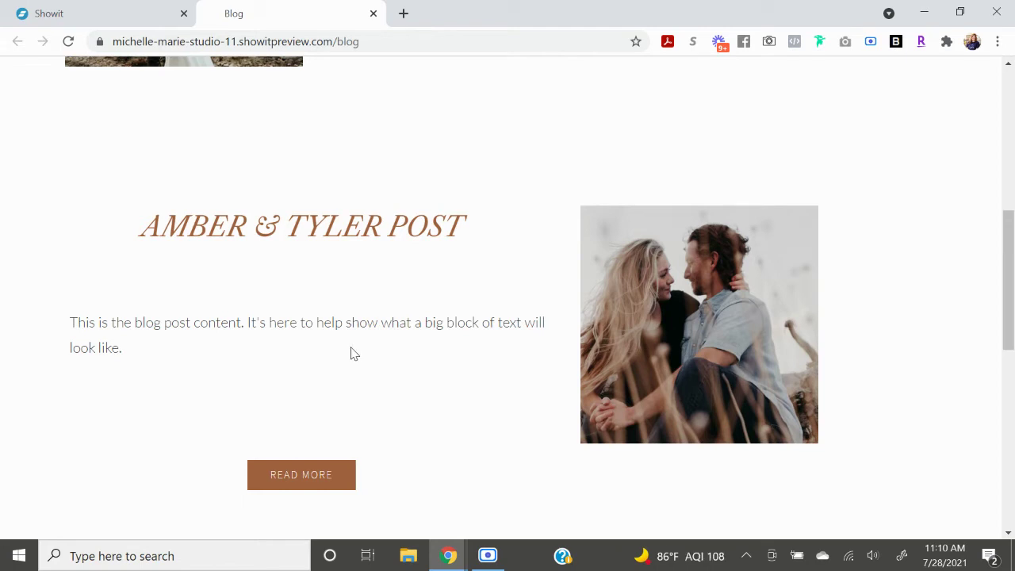
{"action": "scroll", "coordinate": [372, 360], "scroll_direction": "up", "scroll_amount": 5}
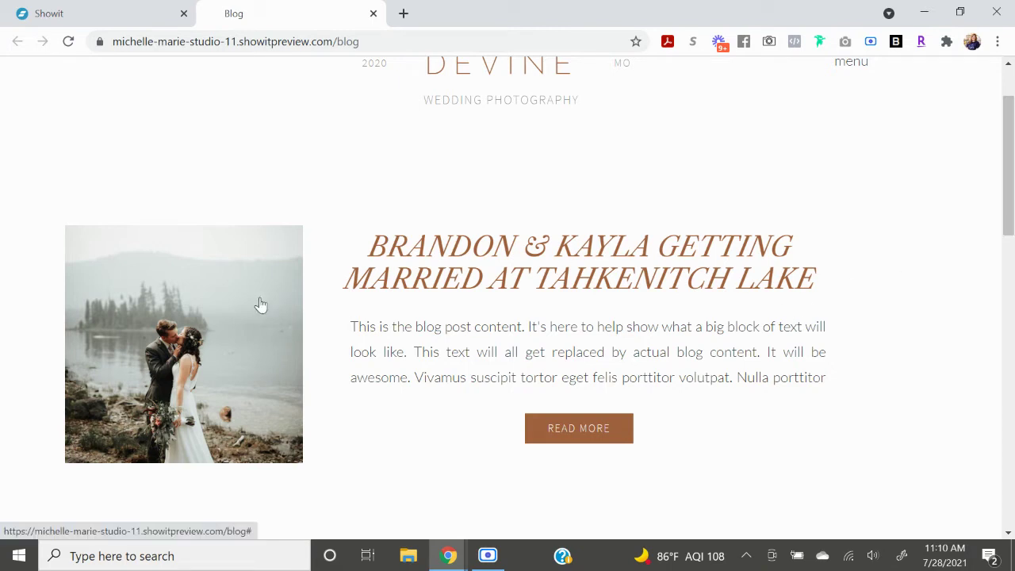
{"action": "left_click", "coordinate": [71, 13]}
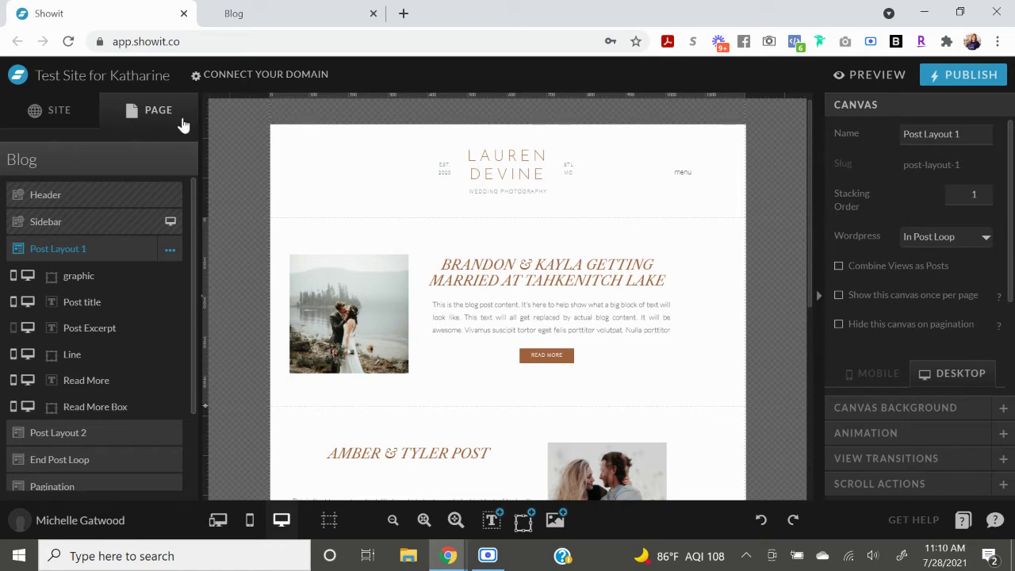
- Add a New Canvas to the Blog page and order it between Post Layout 1 and Post Layout 2
{"action": "scroll", "coordinate": [300, 301], "scroll_direction": "down", "scroll_amount": 2}
{"action": "scroll", "coordinate": [436, 235], "scroll_direction": "up", "scroll_amount": 2}
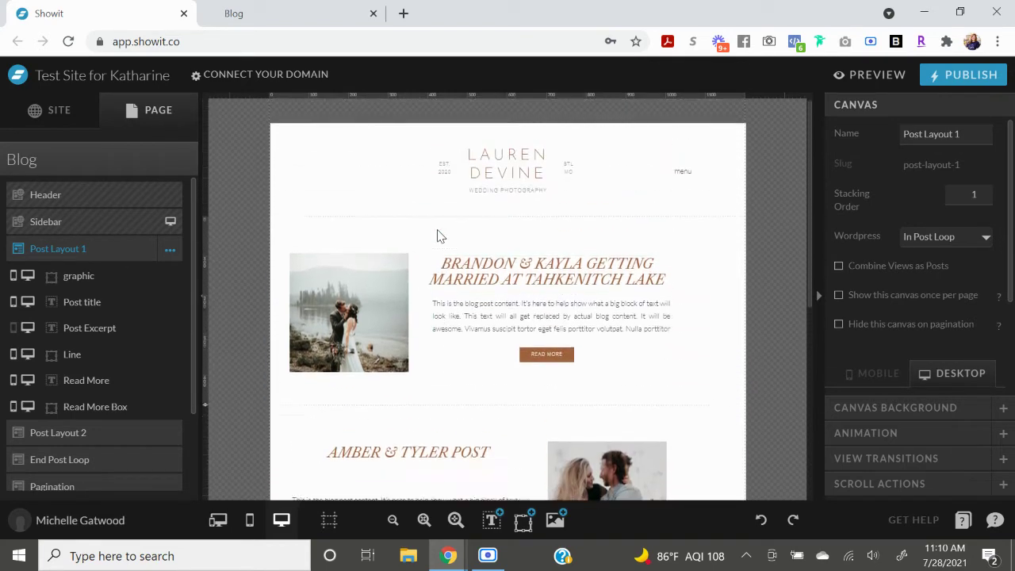
{"action": "left_click_drag", "start_coordinate": [683, 383], "coordinate": [297, 246]}
{"action": "left_click", "coordinate": [728, 322]}
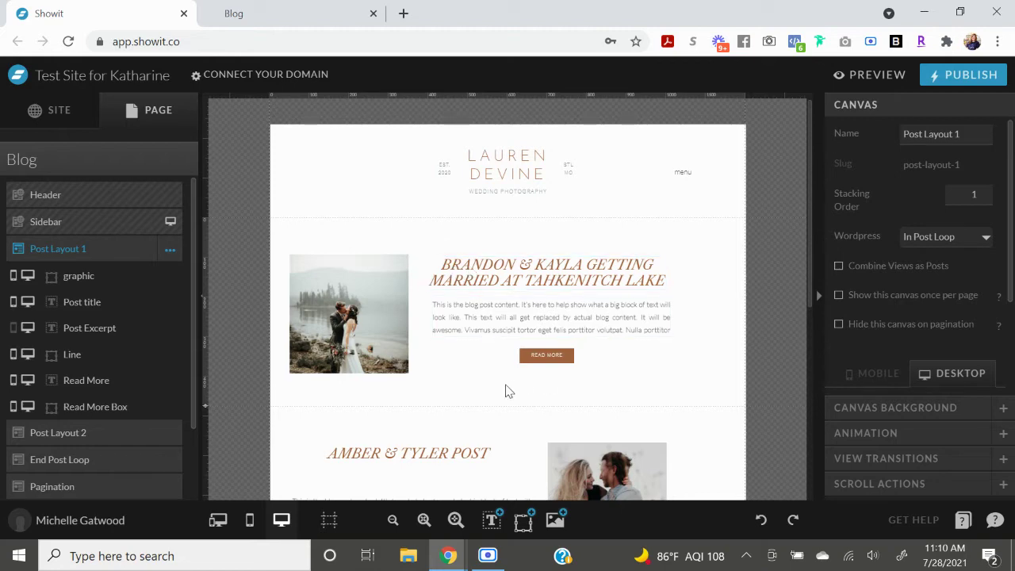
{"action": "left_click", "coordinate": [153, 168]}
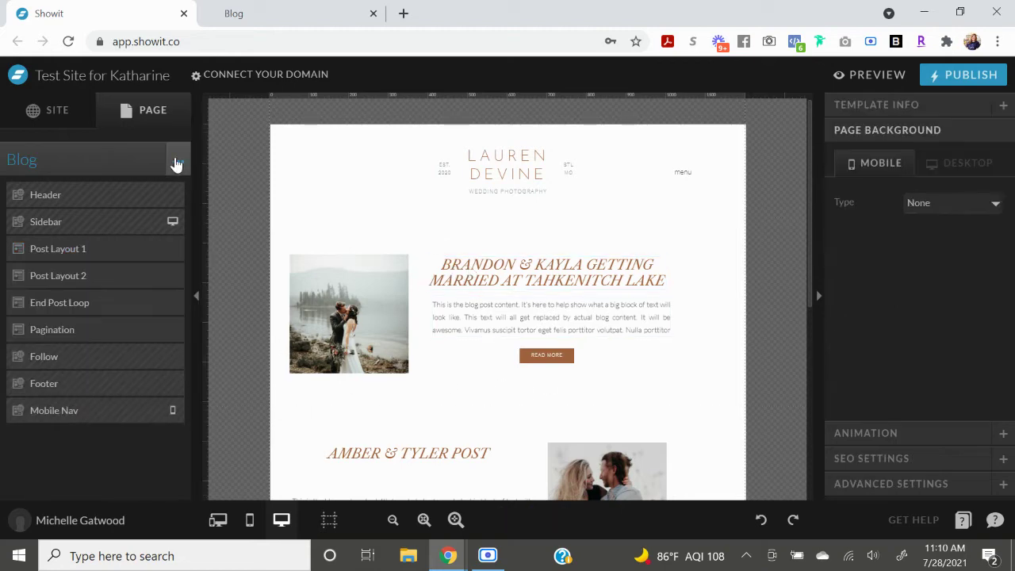
{"action": "left_click", "coordinate": [176, 160]}
{"action": "left_click", "coordinate": [181, 204]}
{"action": "left_click_drag", "start_coordinate": [79, 448], "coordinate": [80, 272]}
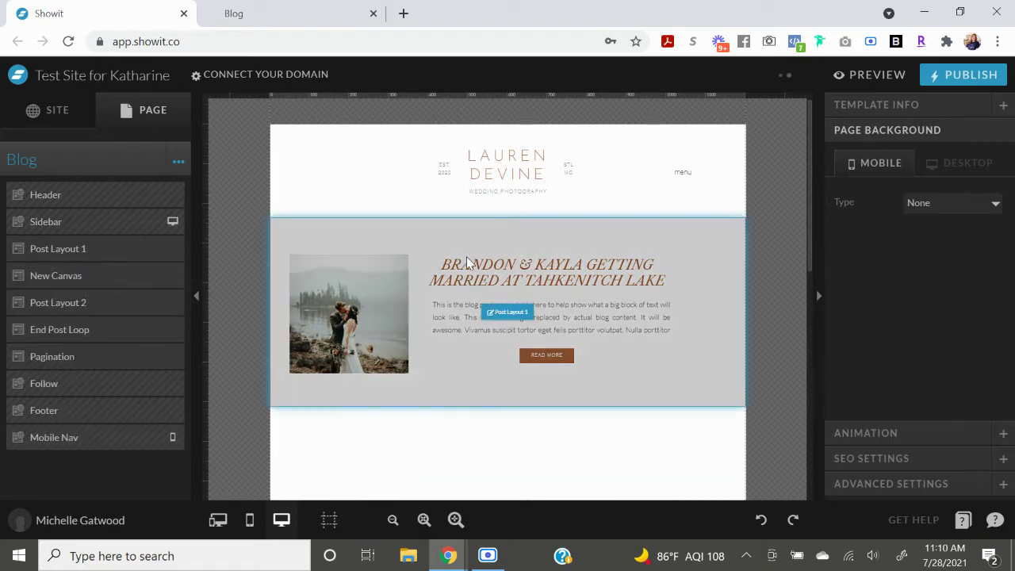
- Select the excerpt, line and Read More elements inside Post Layout 1
{"action": "left_click", "coordinate": [425, 252]}
{"action": "scroll", "coordinate": [465, 308], "scroll_direction": "down", "scroll_amount": 1}
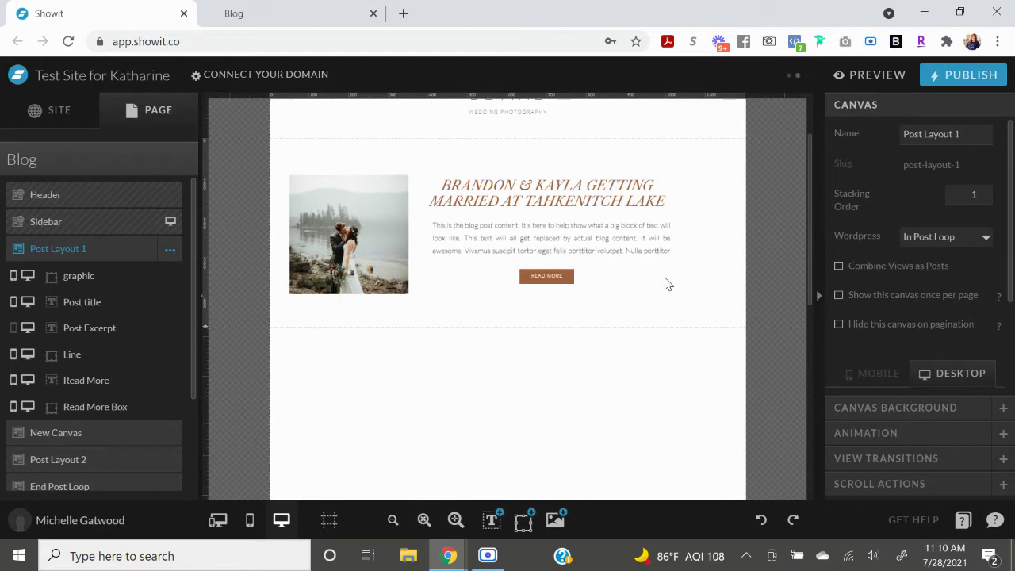
{"action": "left_click_drag", "start_coordinate": [671, 284], "coordinate": [432, 218]}
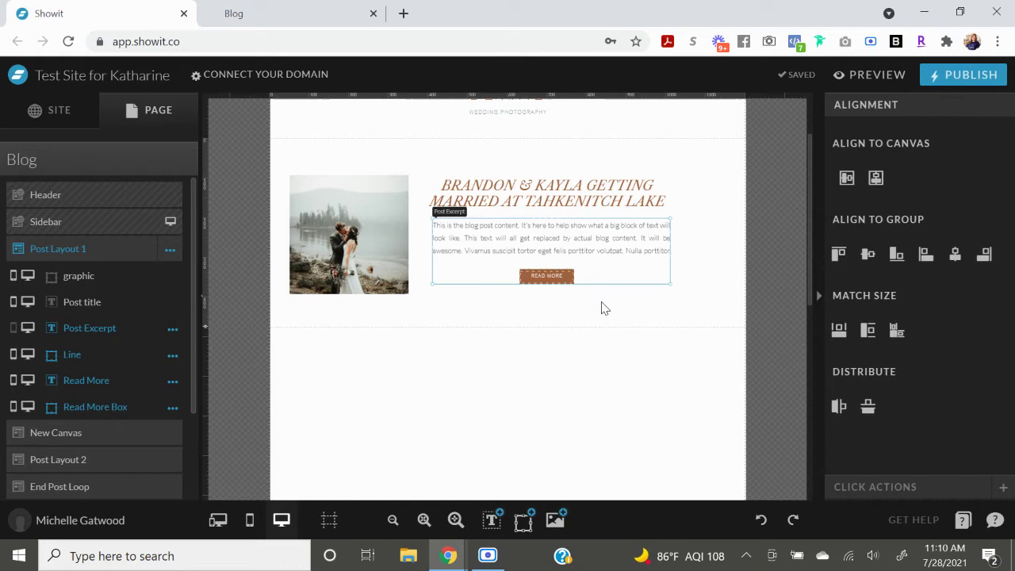
- Cut the excerpt, line and Read More elements and paste them, moved up, into New Canvas
{"action": "key", "text": "Delete"}
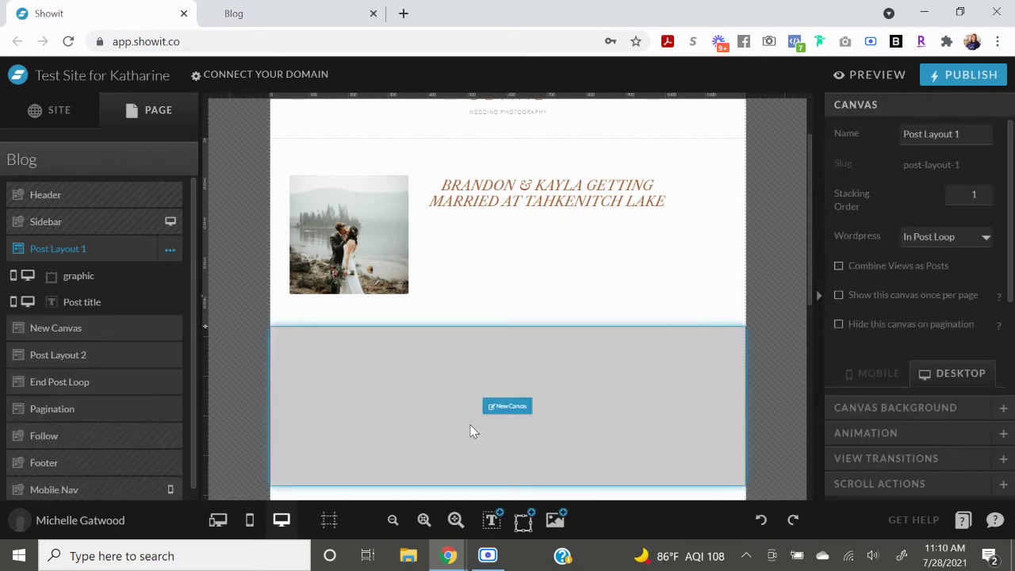
{"action": "left_click", "coordinate": [492, 406]}
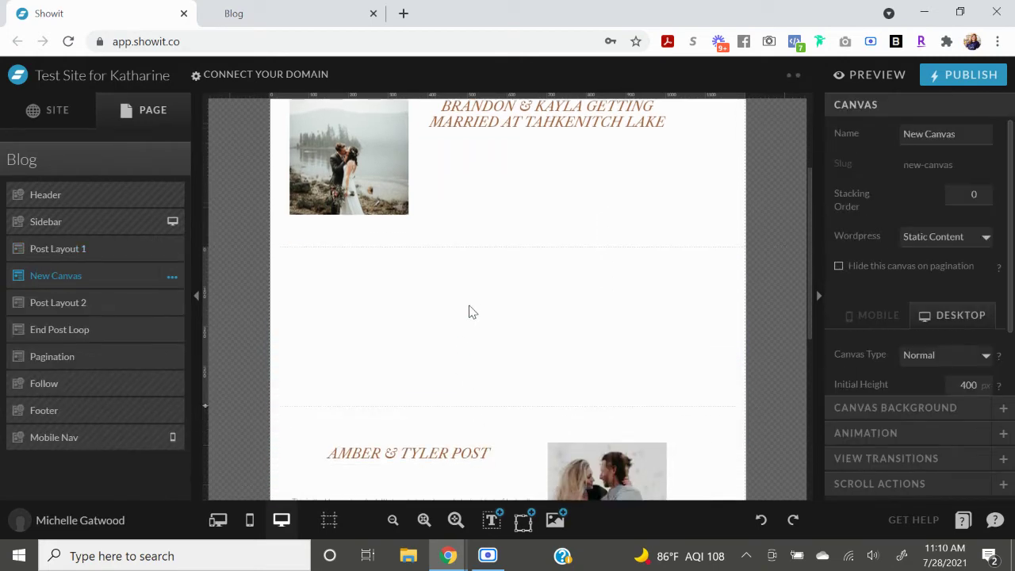
{"action": "key", "text": "ctrl+v"}
{"action": "left_click_drag", "start_coordinate": [540, 339], "coordinate": [536, 276]}
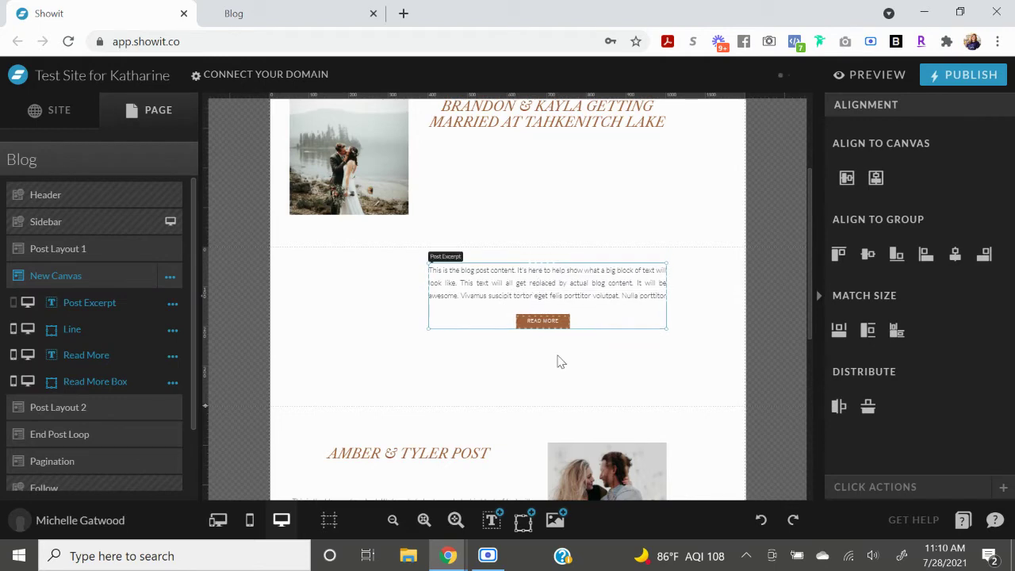
{"action": "left_click", "coordinate": [594, 380]}
{"action": "scroll", "coordinate": [526, 290], "scroll_direction": "up", "scroll_amount": 2}
{"action": "left_click", "coordinate": [492, 287]}
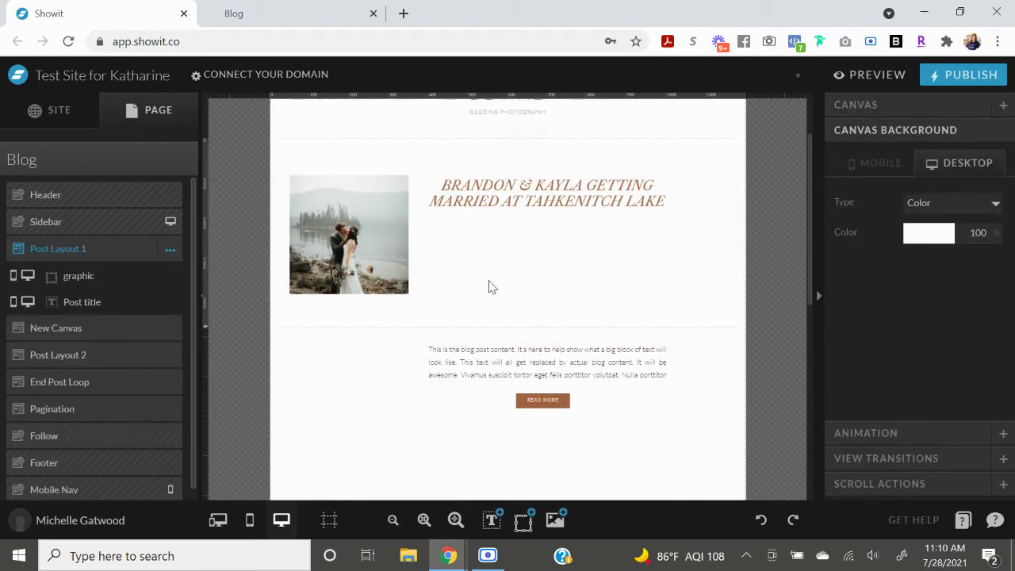
{"action": "scroll", "coordinate": [499, 288], "scroll_direction": "up", "scroll_amount": 2}
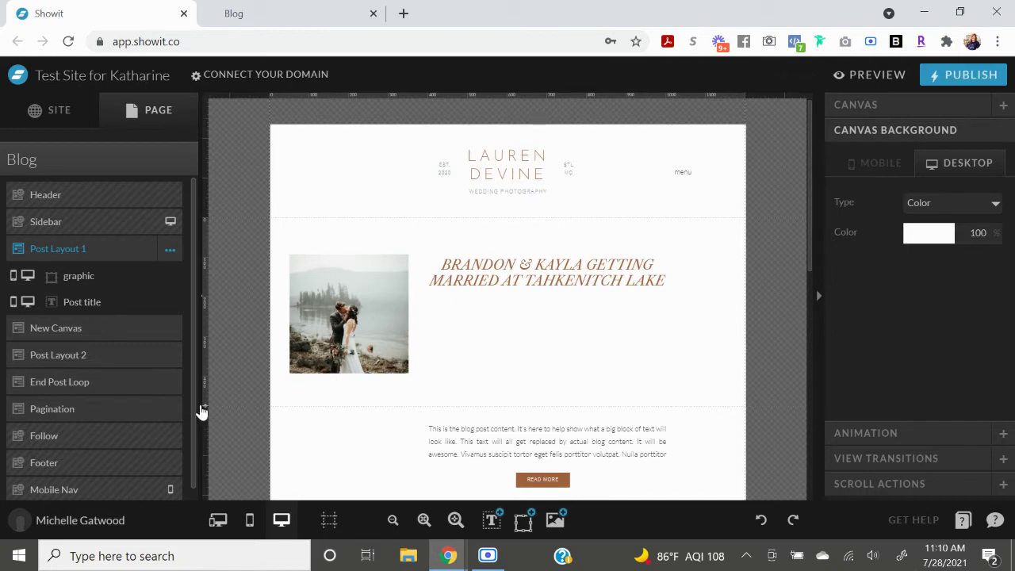
- Shorten the Post Layout 1 canvas so it ends just below the post image
{"action": "left_click_drag", "start_coordinate": [204, 404], "coordinate": [221, 354]}
{"action": "left_click_drag", "start_coordinate": [221, 271], "coordinate": [210, 186]}
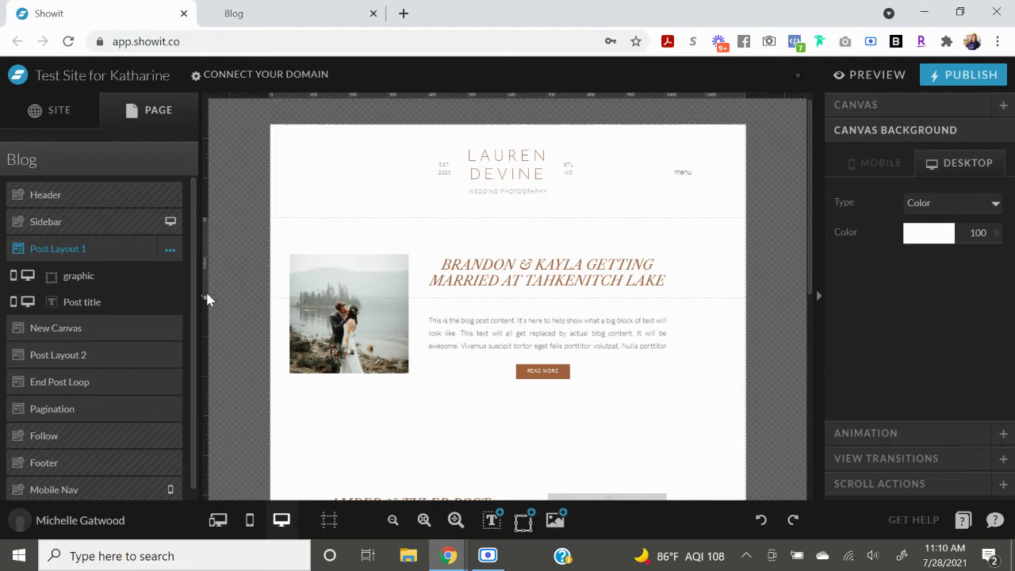
{"action": "left_click_drag", "start_coordinate": [203, 297], "coordinate": [205, 295]}
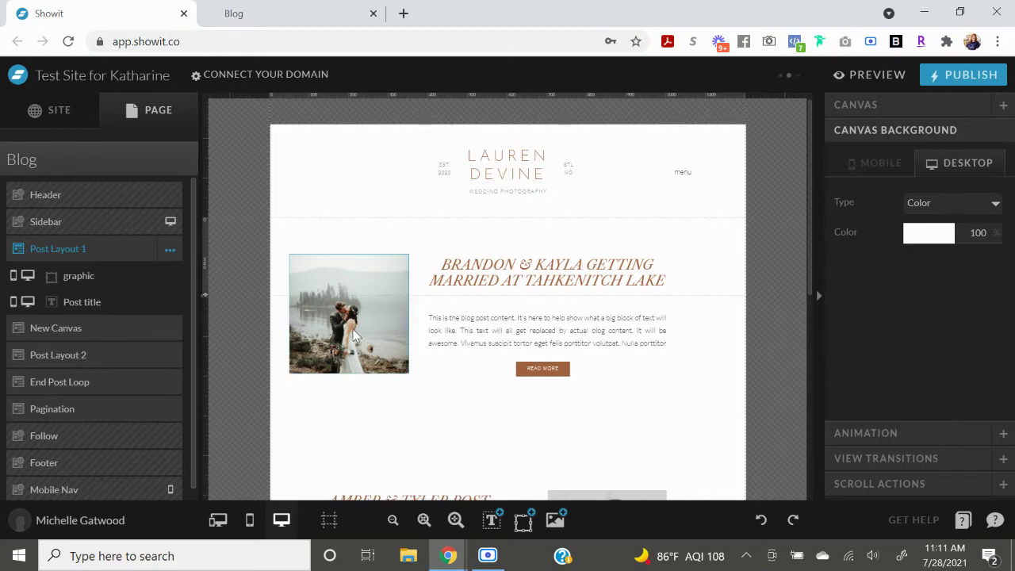
- Keep the post title in UPPERCASE and set its text overflow to Display instead of Crop
{"action": "left_click", "coordinate": [541, 273]}
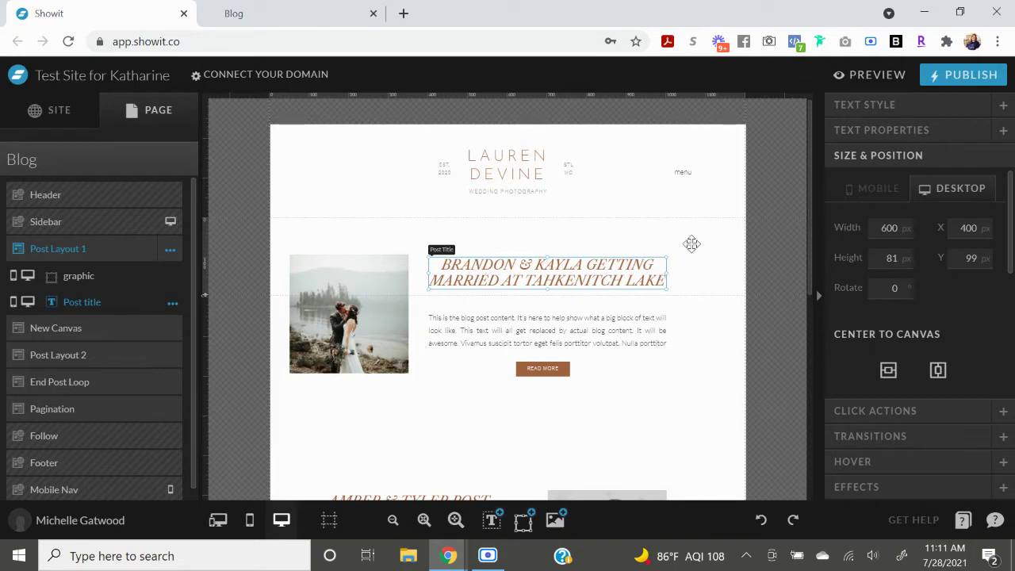
{"action": "left_click", "coordinate": [944, 128]}
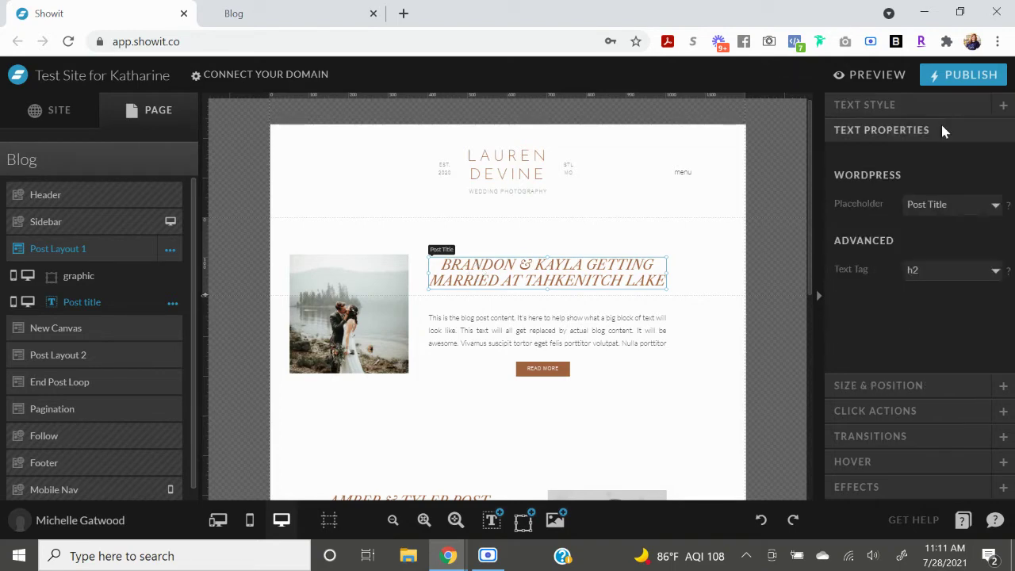
{"action": "left_click", "coordinate": [943, 106]}
{"action": "scroll", "coordinate": [912, 248], "scroll_direction": "down", "scroll_amount": 1}
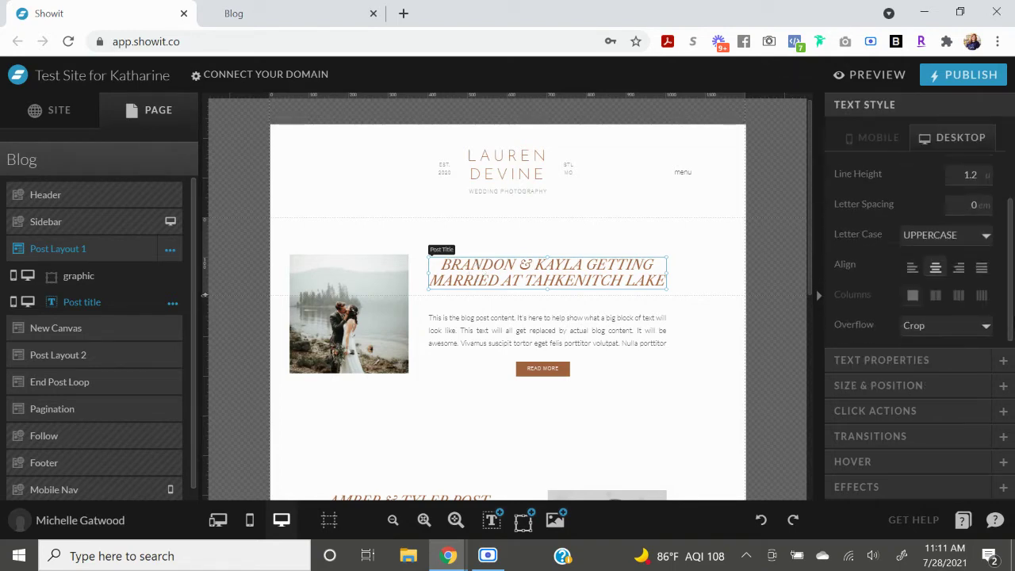
{"action": "left_click", "coordinate": [971, 237]}
{"action": "left_click", "coordinate": [976, 238]}
{"action": "left_click", "coordinate": [978, 318]}
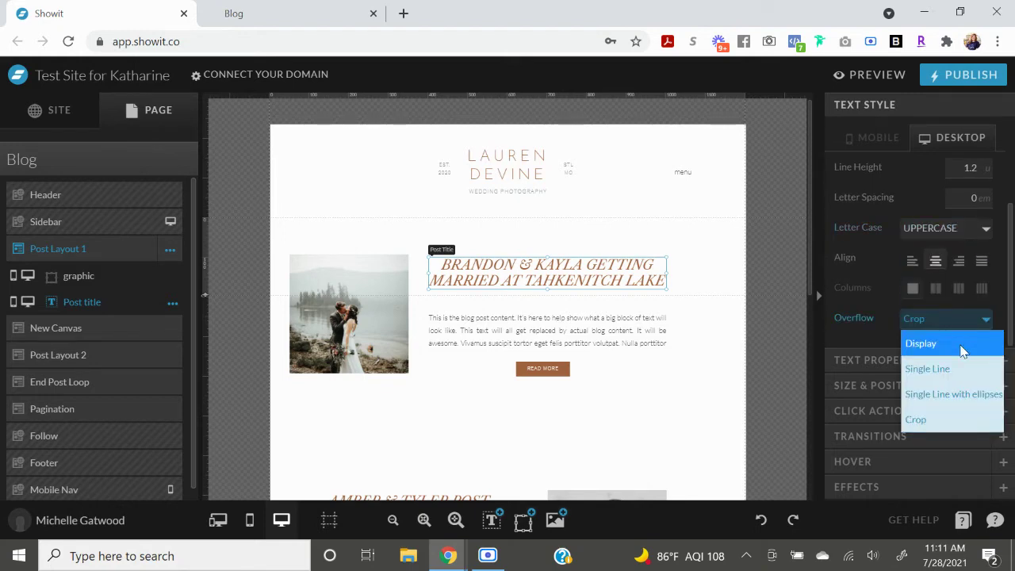
{"action": "left_click", "coordinate": [963, 350]}
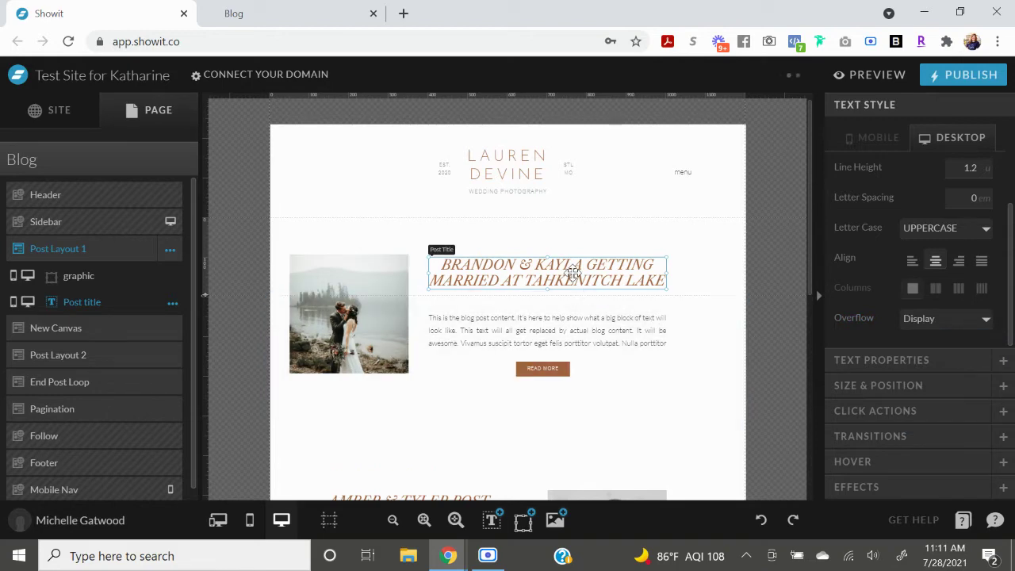
- Delete the post title's second line so the title is a single line
{"action": "double_click", "coordinate": [574, 273]}
{"action": "left_click", "coordinate": [584, 280]}
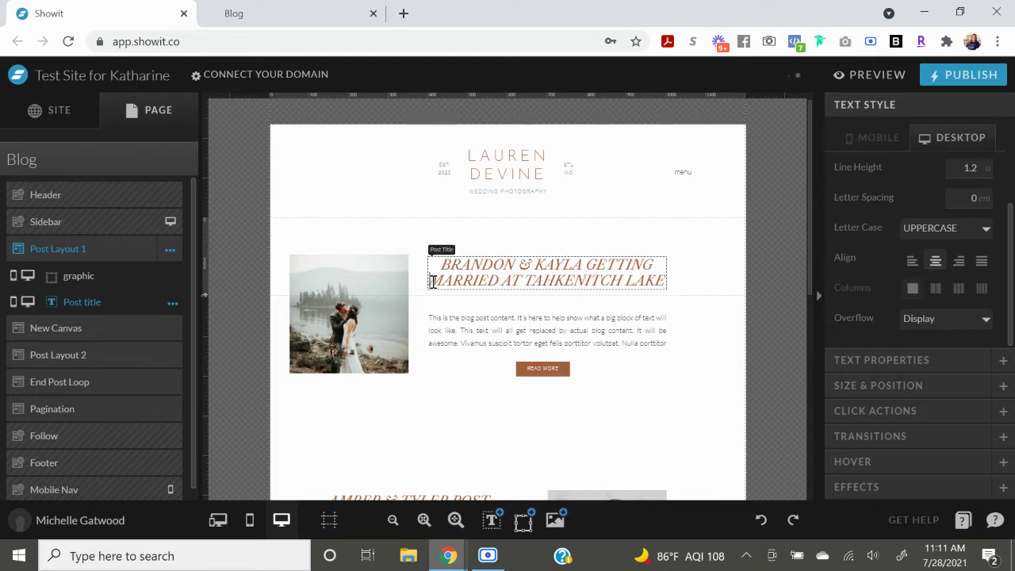
{"action": "left_click_drag", "start_coordinate": [433, 281], "coordinate": [686, 282]}
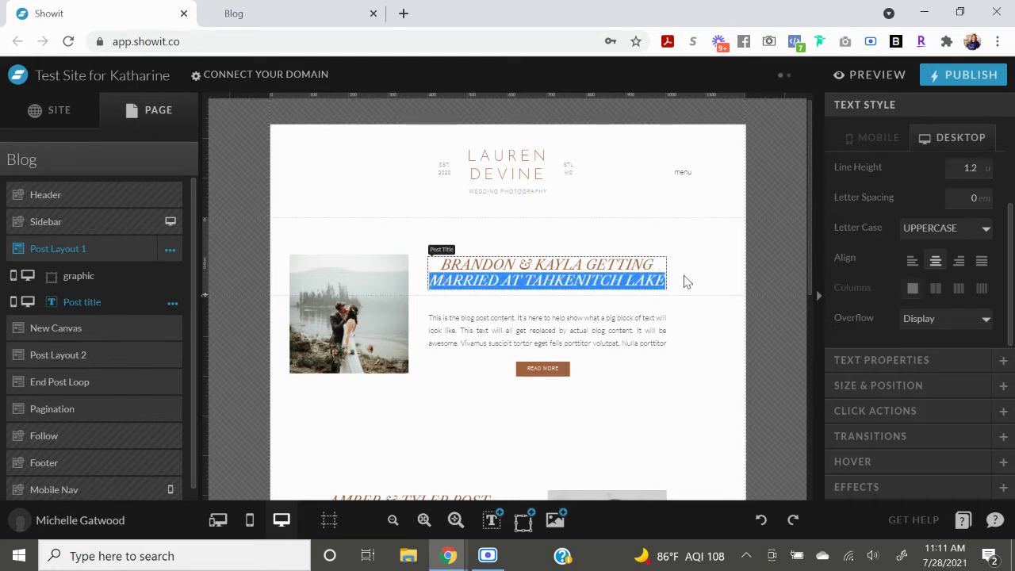
{"action": "key", "text": "BackSpace"}
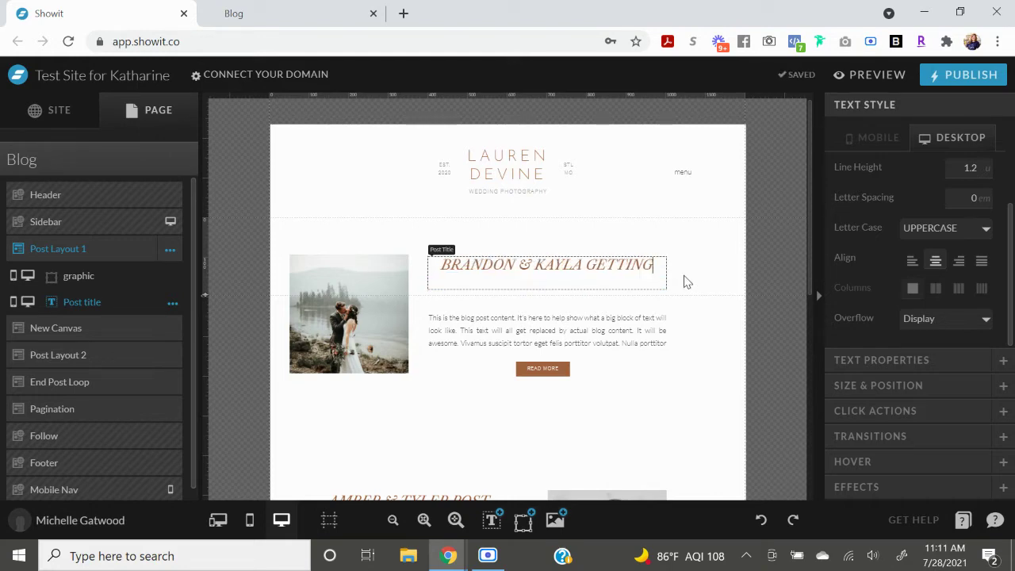
{"action": "key", "text": "Escape"}
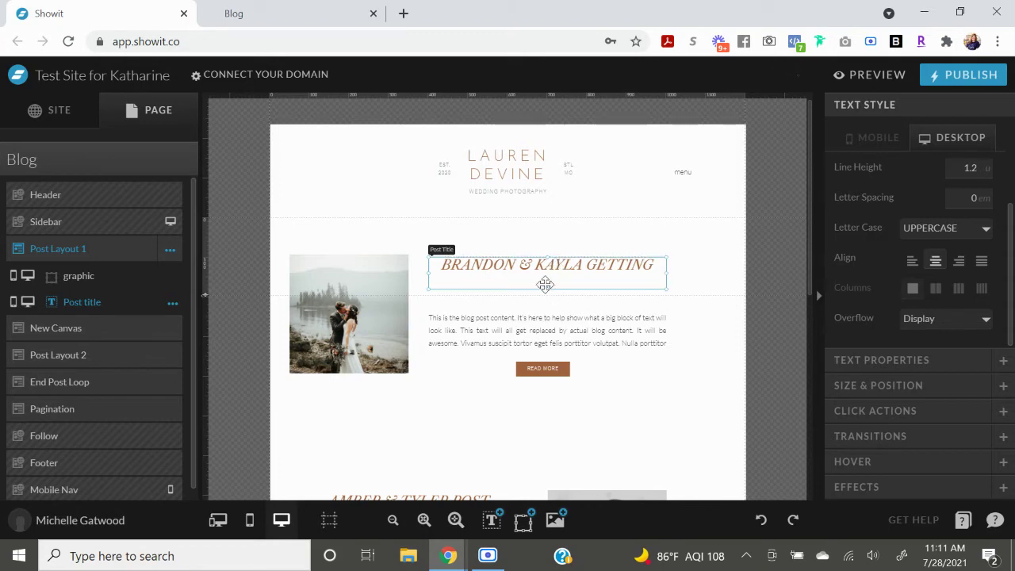
- Shrink the title box to 41 px tall and shorten Post Layout 1 to fit it
{"action": "left_click_drag", "start_coordinate": [548, 289], "coordinate": [548, 273]}
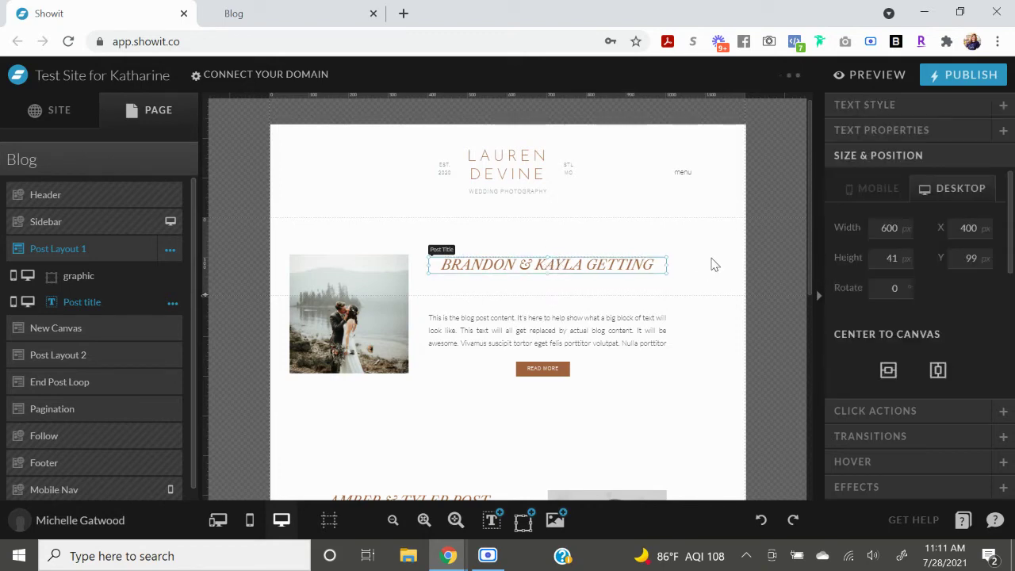
{"action": "left_click", "coordinate": [711, 262]}
{"action": "left_click_drag", "start_coordinate": [215, 302], "coordinate": [214, 267]}
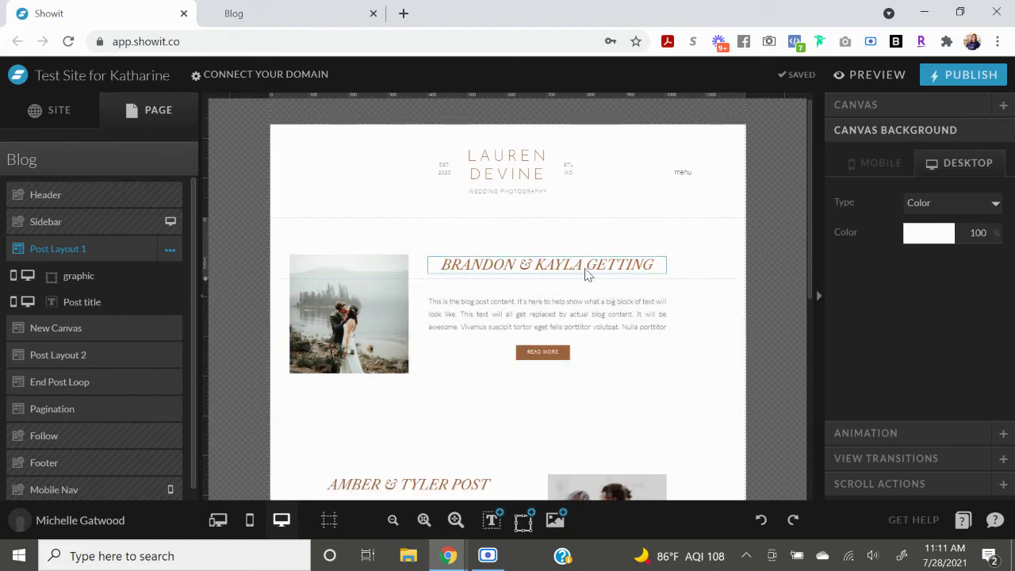
- Cut the Read More button and its box out of the excerpt canvas
{"action": "left_click", "coordinate": [588, 273]}
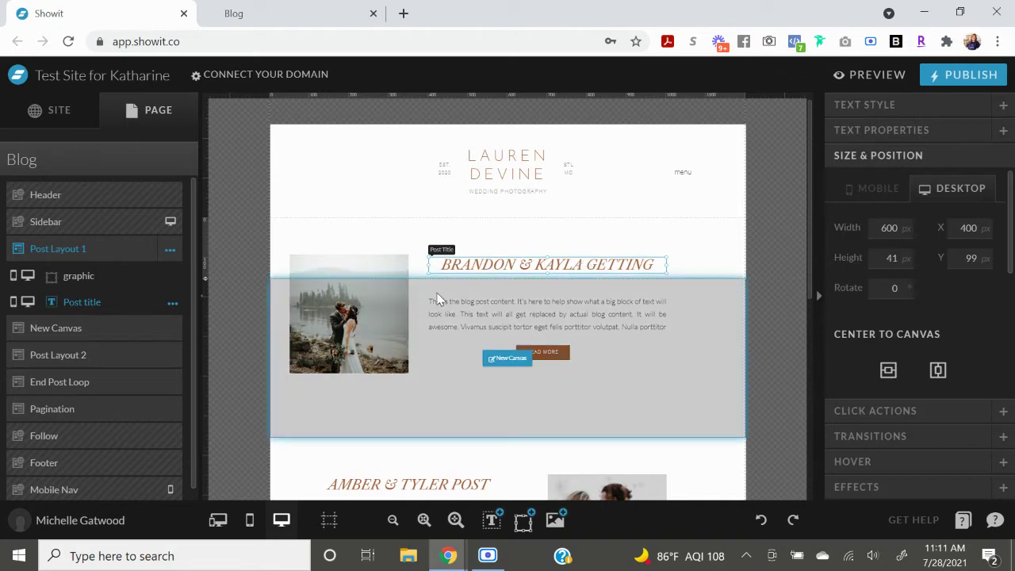
{"action": "left_click", "coordinate": [441, 300]}
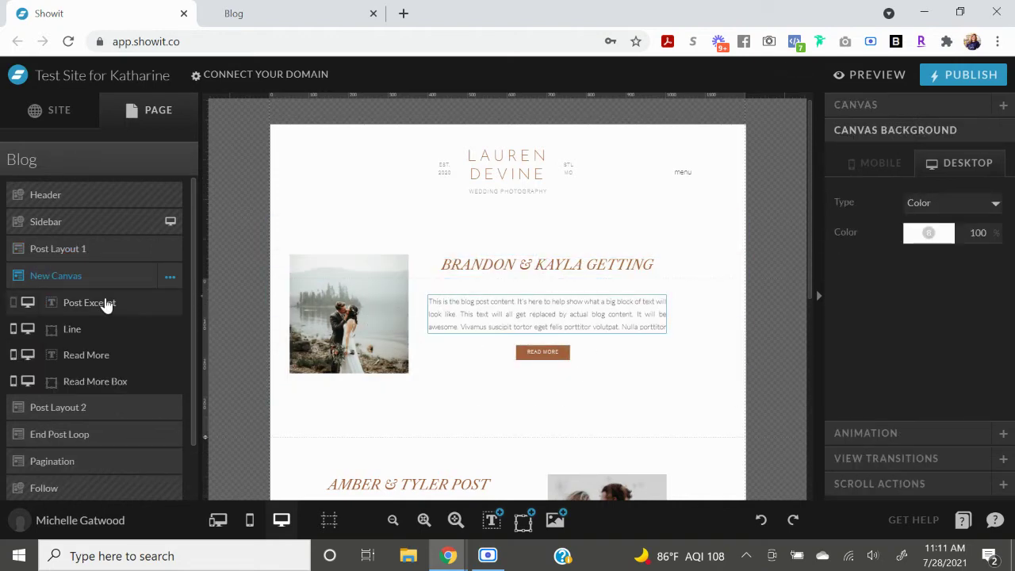
{"action": "left_click_drag", "start_coordinate": [614, 386], "coordinate": [516, 344]}
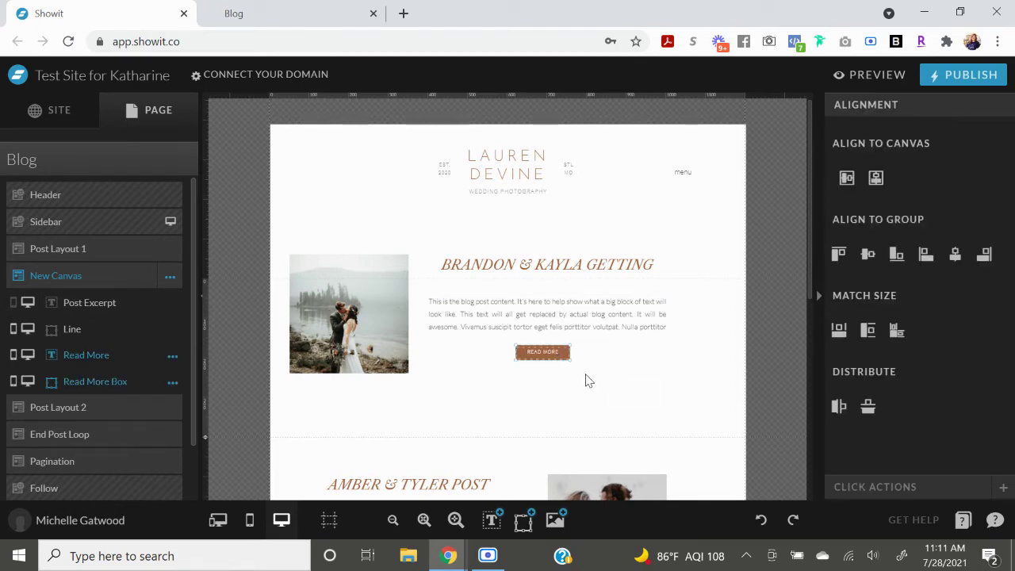
{"action": "key", "text": "Delete"}
- Add a blank canvas directly below the excerpt canvas and put the Read More button in it
{"action": "left_click", "coordinate": [177, 163]}
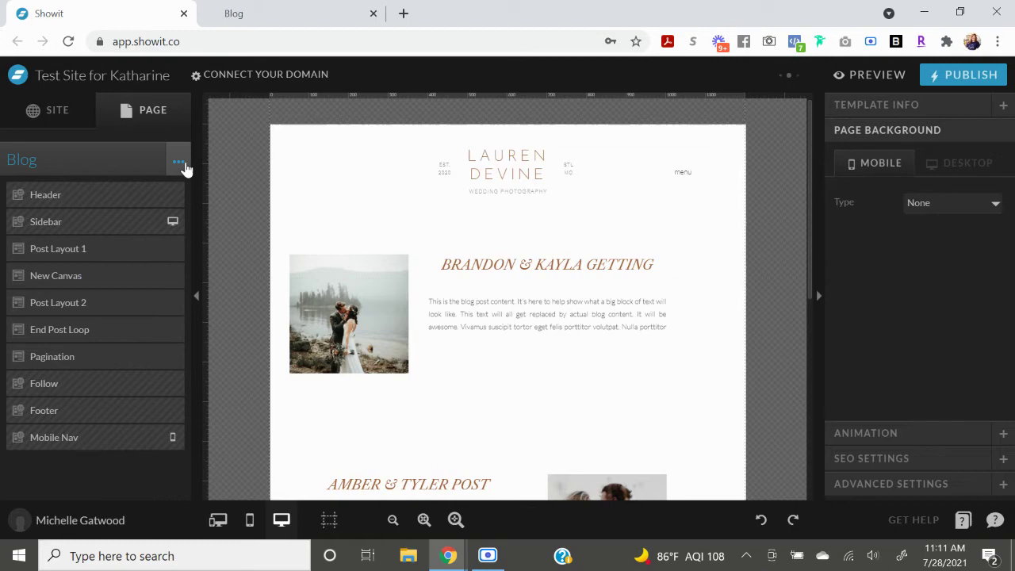
{"action": "left_click", "coordinate": [178, 162]}
{"action": "left_click", "coordinate": [180, 204]}
{"action": "left_click_drag", "start_coordinate": [109, 458], "coordinate": [90, 311]}
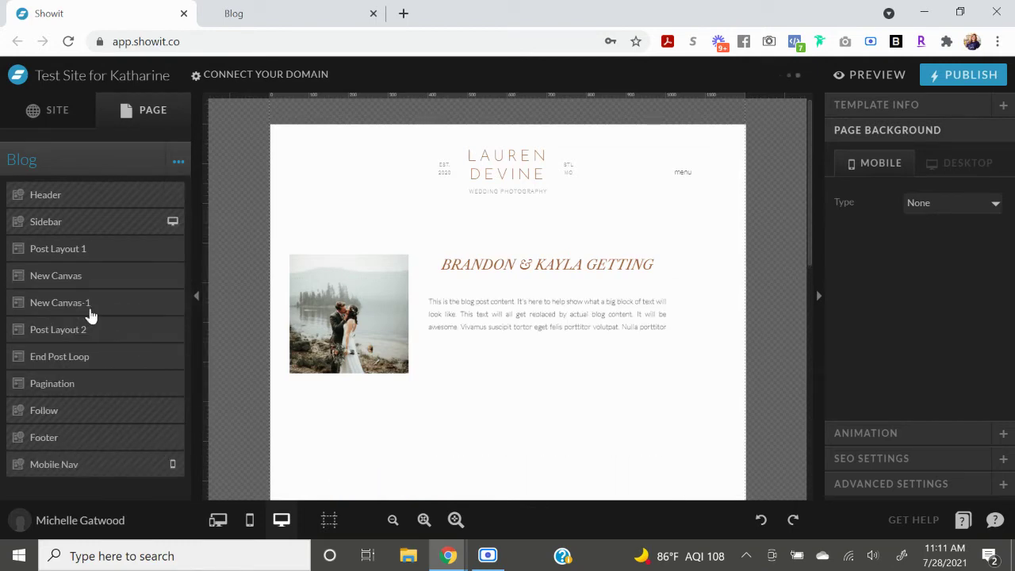
{"action": "scroll", "coordinate": [472, 357], "scroll_direction": "down", "scroll_amount": 2}
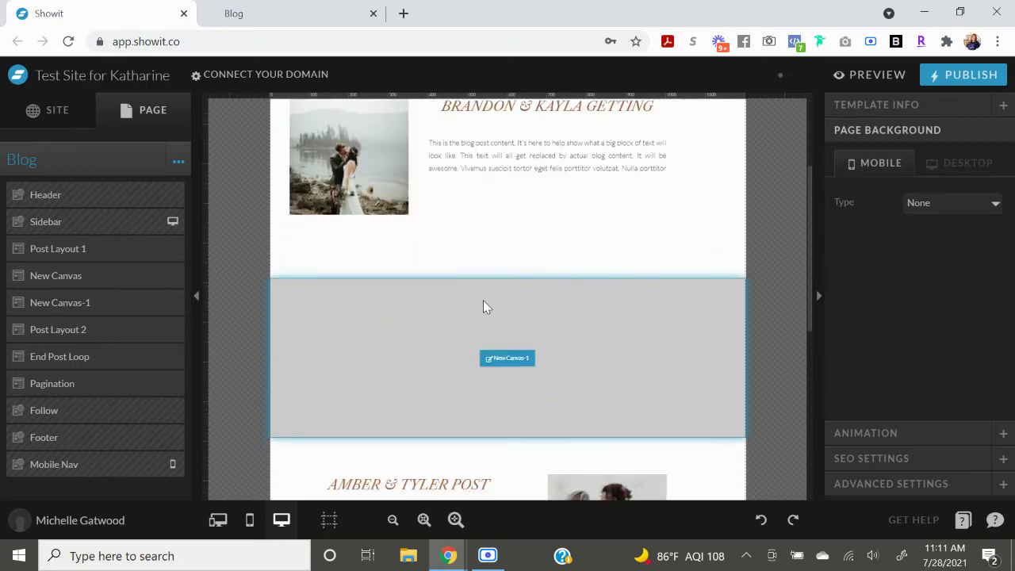
{"action": "left_click", "coordinate": [483, 306]}
{"action": "left_click", "coordinate": [499, 227]}
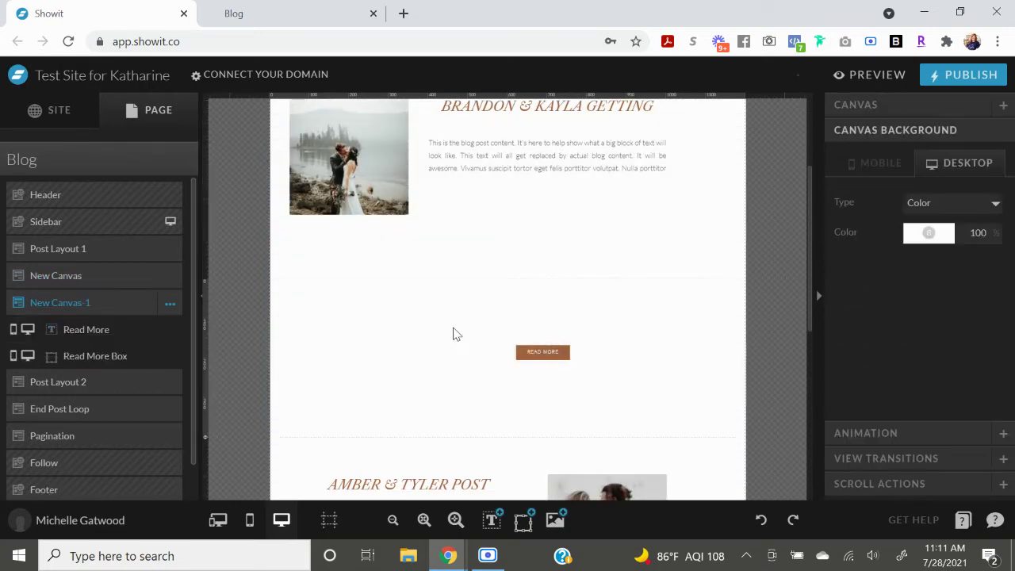
{"action": "scroll", "coordinate": [476, 349], "scroll_direction": "up", "scroll_amount": 2}
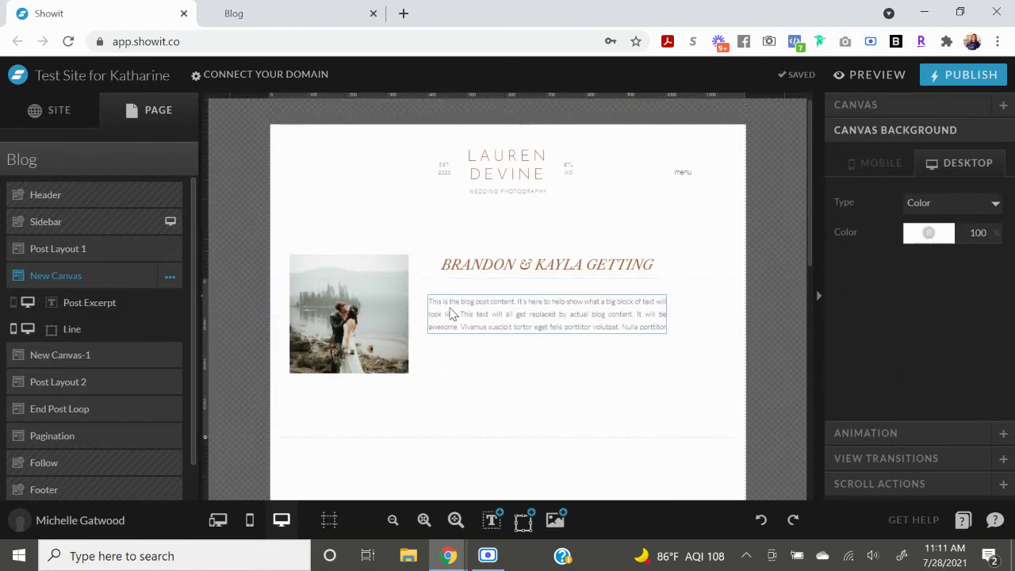
- Rename the excerpt canvas to 'Post Excerpt'
{"action": "left_click", "coordinate": [170, 276]}
{"action": "left_click", "coordinate": [182, 299]}
{"action": "type", "text": "Post Exc"}
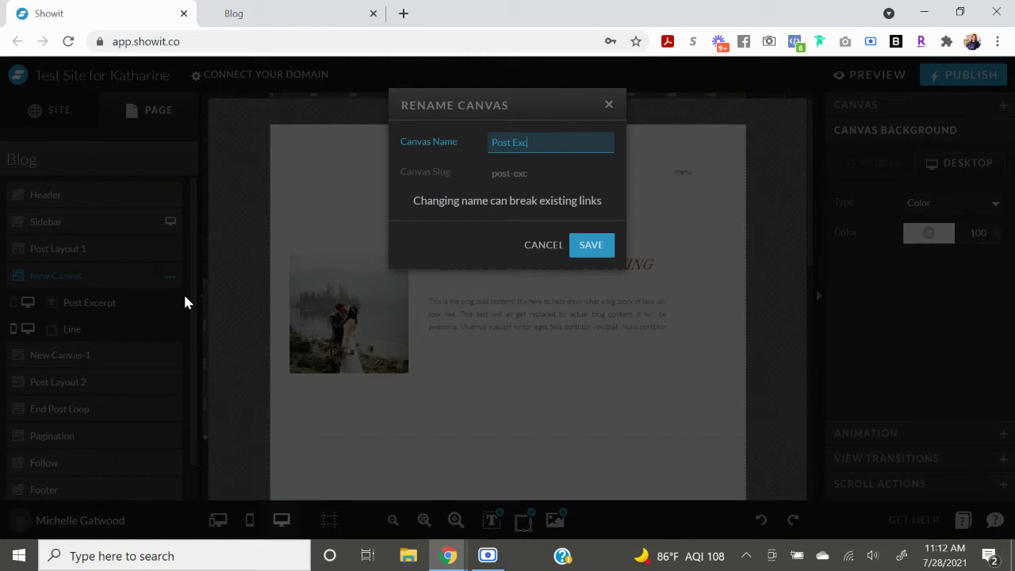
{"action": "type", "text": "erpt"}
{"action": "key", "text": "Return"}
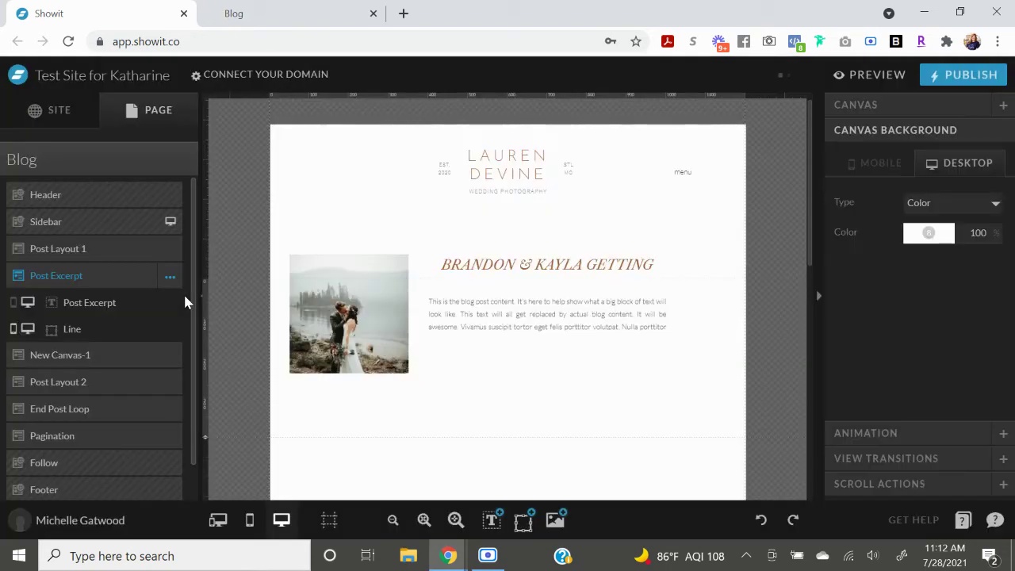
- Rename the canvas holding the button to 'Read more button'
{"action": "left_click", "coordinate": [135, 355]}
{"action": "left_click", "coordinate": [170, 304]}
{"action": "left_click", "coordinate": [182, 325]}
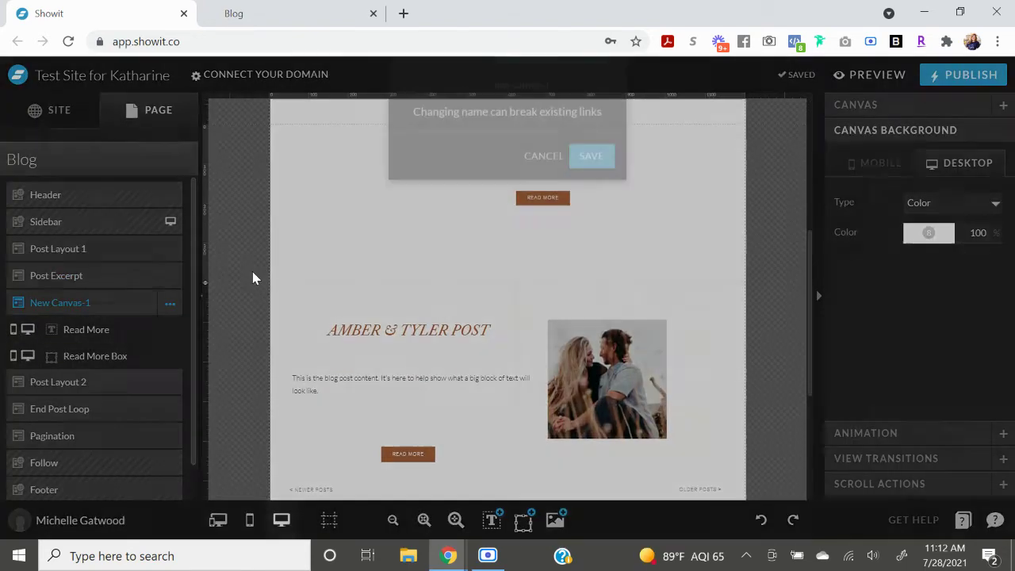
{"action": "type", "text": "Read more bu"}
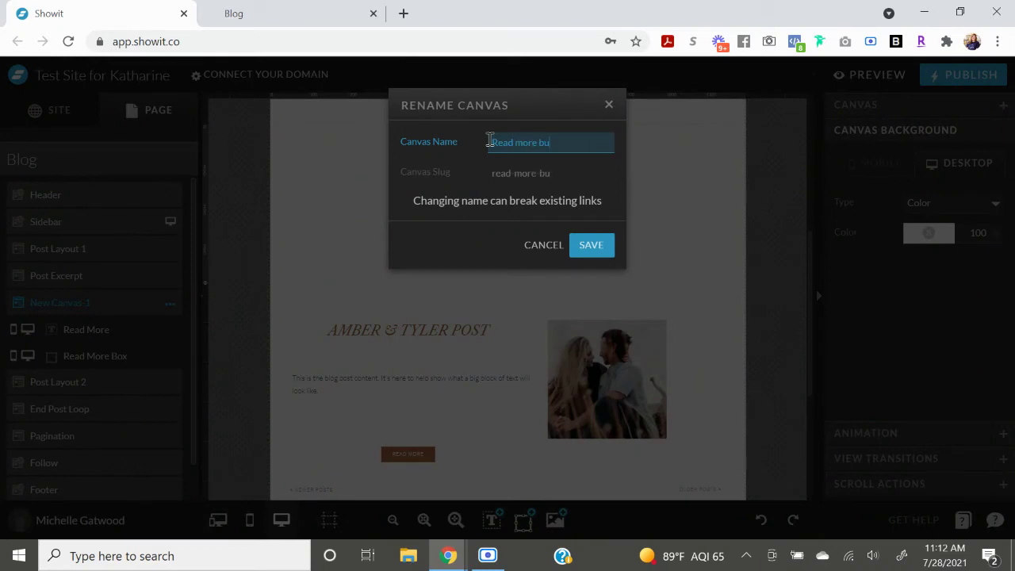
{"action": "type", "text": "tton"}
{"action": "key", "text": "Return"}
{"action": "scroll", "coordinate": [423, 197], "scroll_direction": "up", "scroll_amount": 3}
{"action": "left_click", "coordinate": [491, 339]}
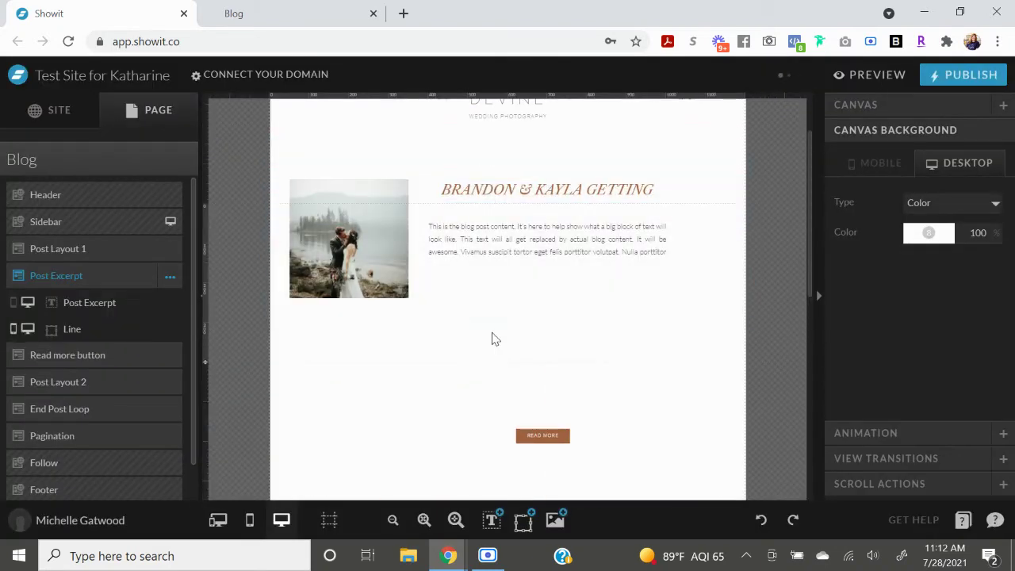
{"action": "scroll", "coordinate": [492, 338], "scroll_direction": "up", "scroll_amount": 3}
- Trim the excerpt text to just its first sentence
{"action": "left_click", "coordinate": [476, 319]}
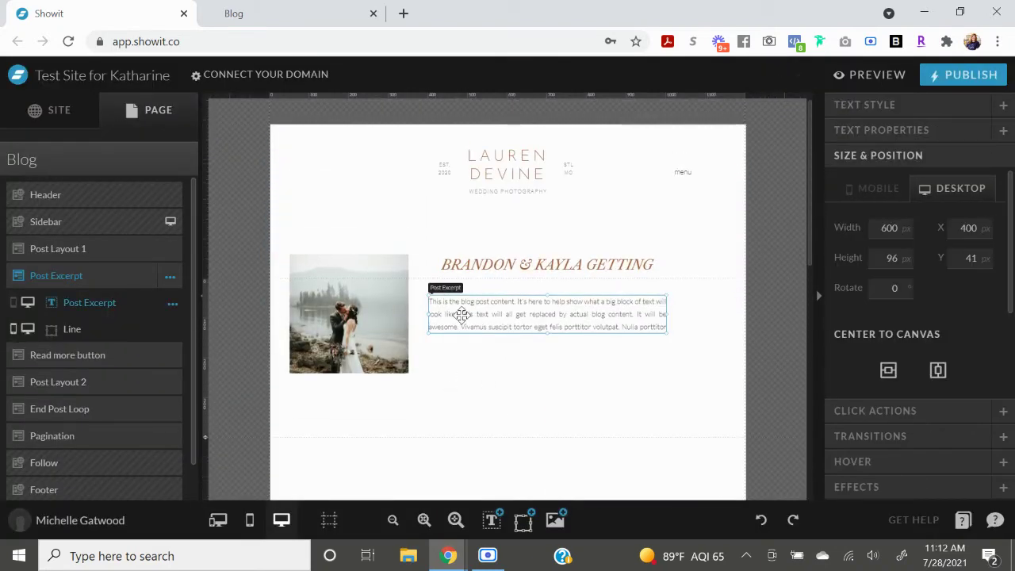
{"action": "double_click", "coordinate": [461, 315]}
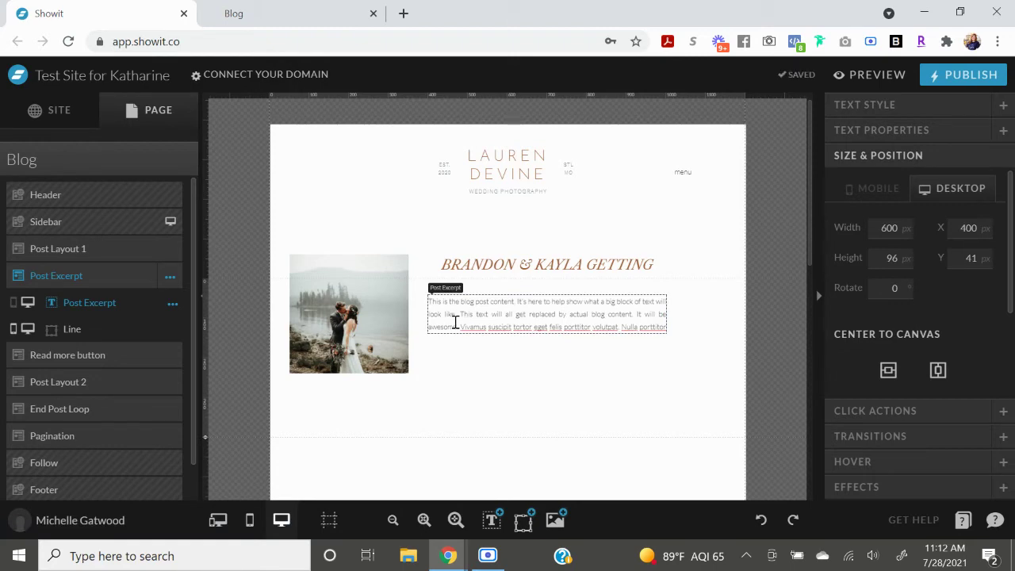
{"action": "left_click_drag", "start_coordinate": [458, 315], "coordinate": [627, 318]}
{"action": "left_click", "coordinate": [437, 315]}
{"action": "left_click_drag", "start_coordinate": [461, 314], "coordinate": [729, 339]}
{"action": "key", "text": "BackSpace"}
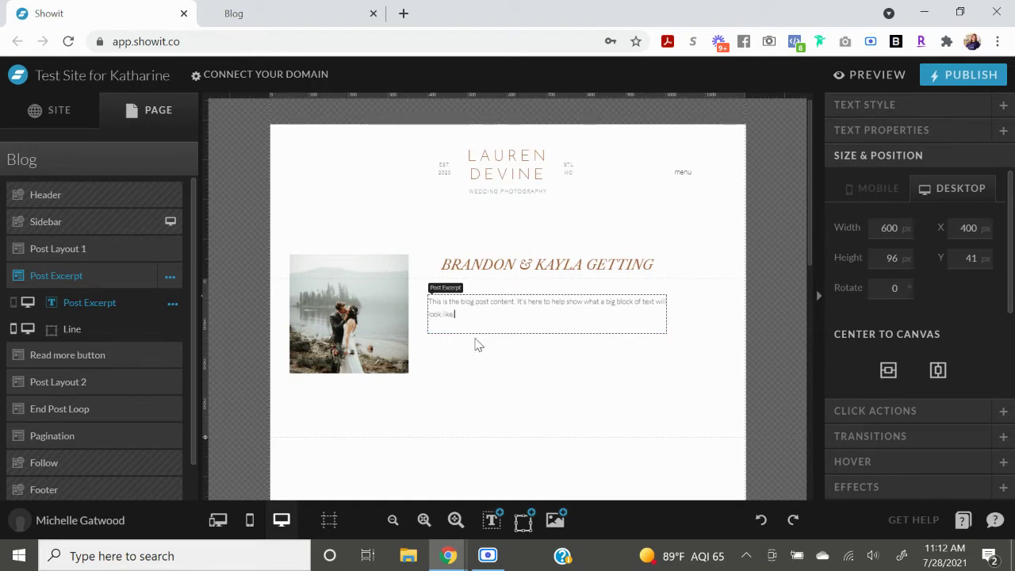
{"action": "key", "text": "Escape"}
- Resize the excerpt box to 68 px, move it under the title, and shorten Post Excerpt to 150
{"action": "left_click_drag", "start_coordinate": [546, 332], "coordinate": [550, 294]}
{"action": "left_click", "coordinate": [558, 365]}
{"action": "left_click", "coordinate": [610, 349]}
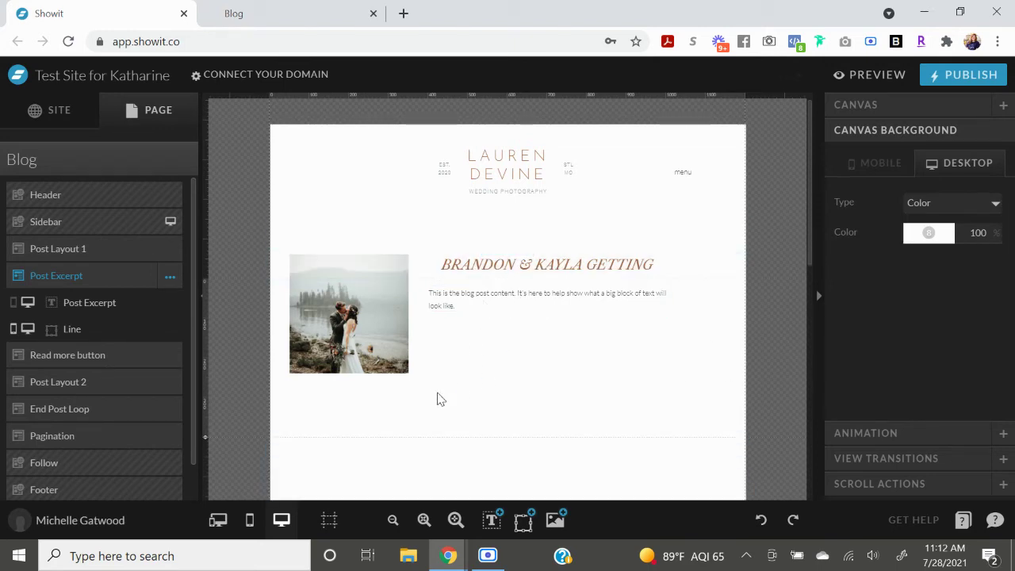
{"action": "left_click_drag", "start_coordinate": [204, 437], "coordinate": [204, 210]}
- Move the Read More button up and shorten its canvas to end just below it
{"action": "left_click", "coordinate": [578, 392]}
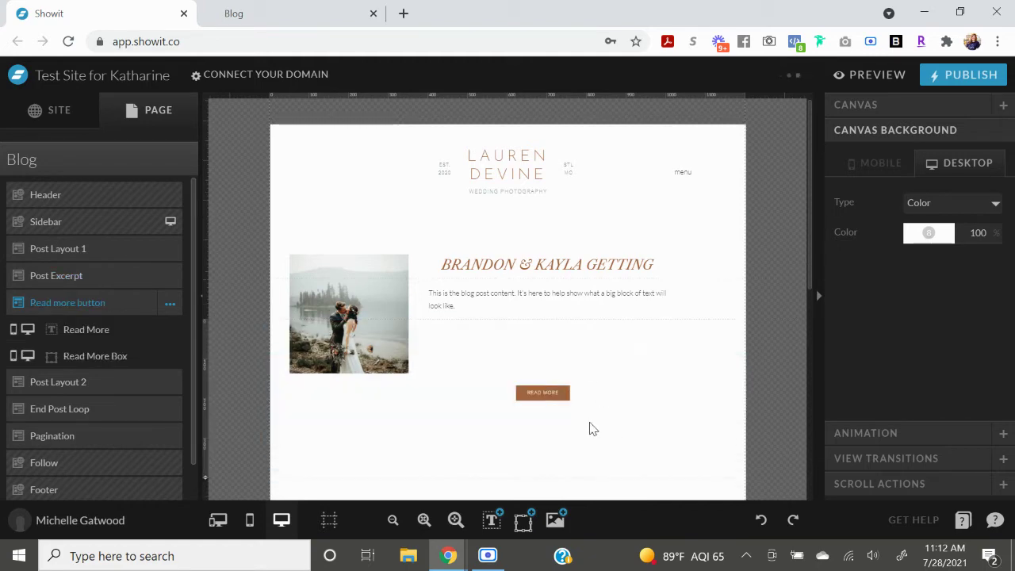
{"action": "left_click_drag", "start_coordinate": [591, 432], "coordinate": [499, 347]}
{"action": "left_click_drag", "start_coordinate": [547, 394], "coordinate": [555, 345]}
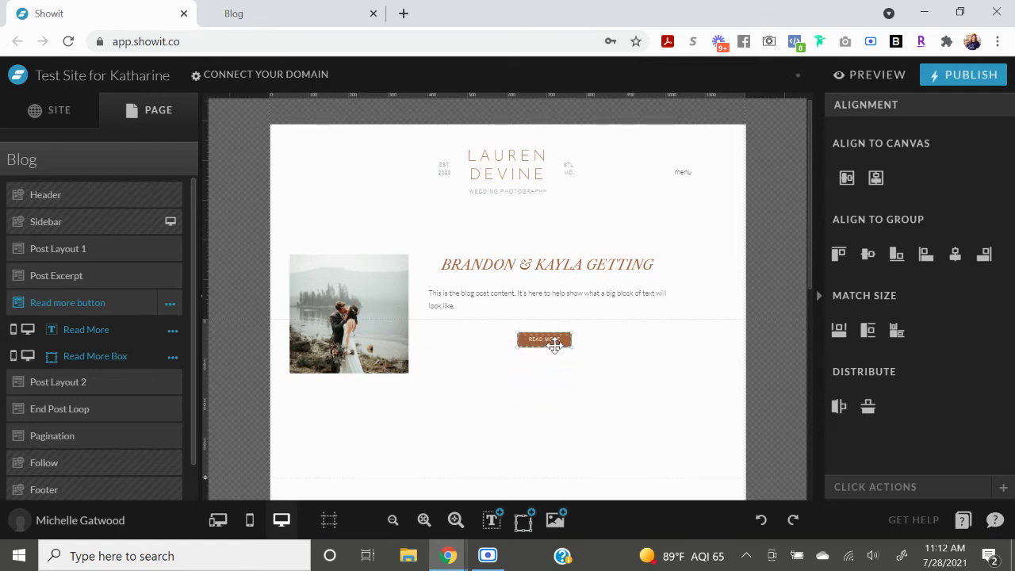
{"action": "left_click", "coordinate": [642, 400]}
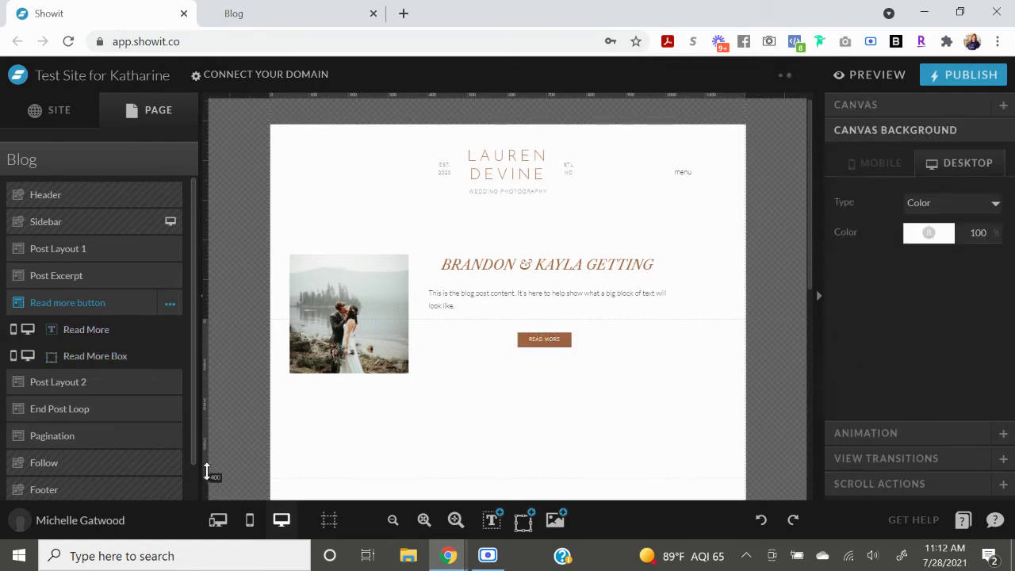
{"action": "left_click_drag", "start_coordinate": [206, 472], "coordinate": [198, 249]}
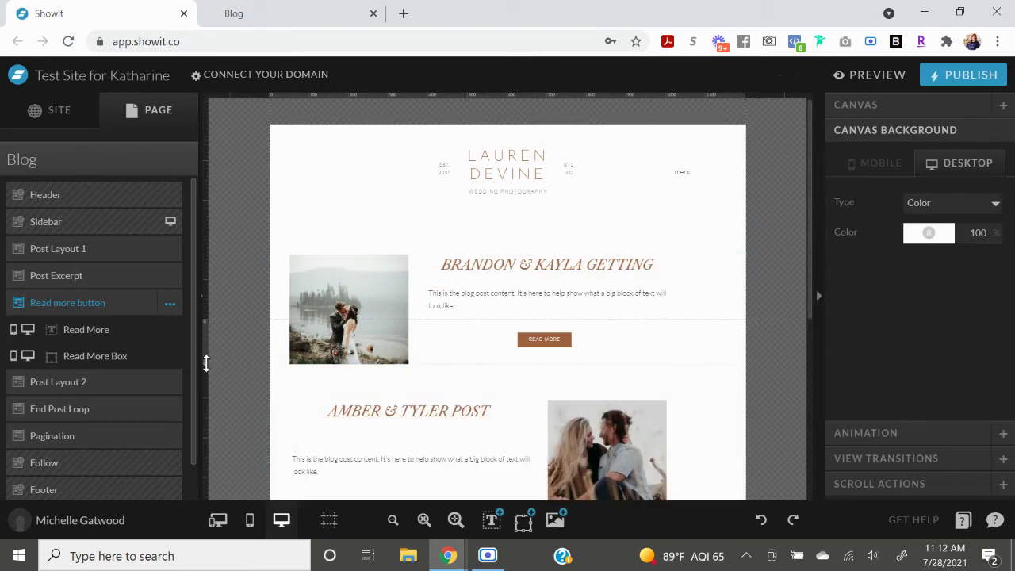
- Make the first post section slightly taller and move its photo to X 58, Y 72
{"action": "mouse_move", "coordinate": [208, 385]}
{"action": "left_mouse_down"}
{"action": "mouse_move", "coordinate": [204, 376]}
{"action": "mouse_move", "coordinate": [208, 394]}
{"action": "mouse_move", "coordinate": [208, 384]}
{"action": "left_mouse_up"}
{"action": "left_click", "coordinate": [361, 311]}
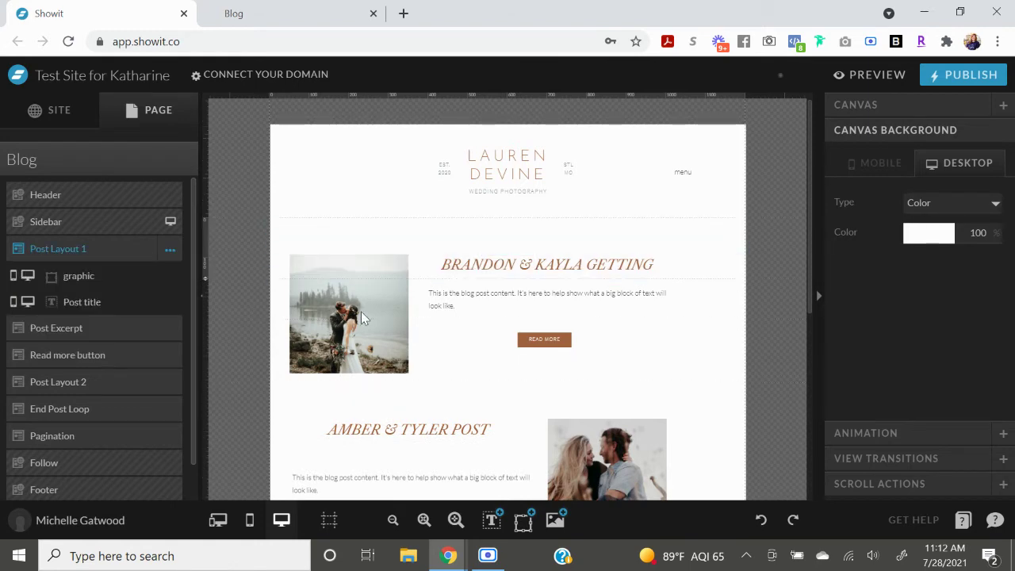
{"action": "left_click", "coordinate": [391, 263]}
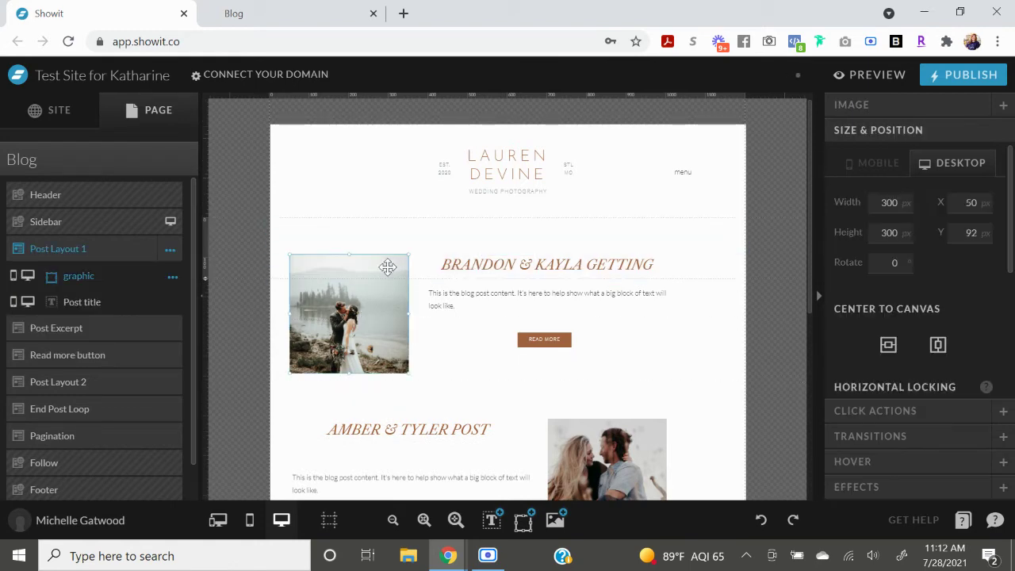
{"action": "left_click_drag", "start_coordinate": [386, 267], "coordinate": [389, 259]}
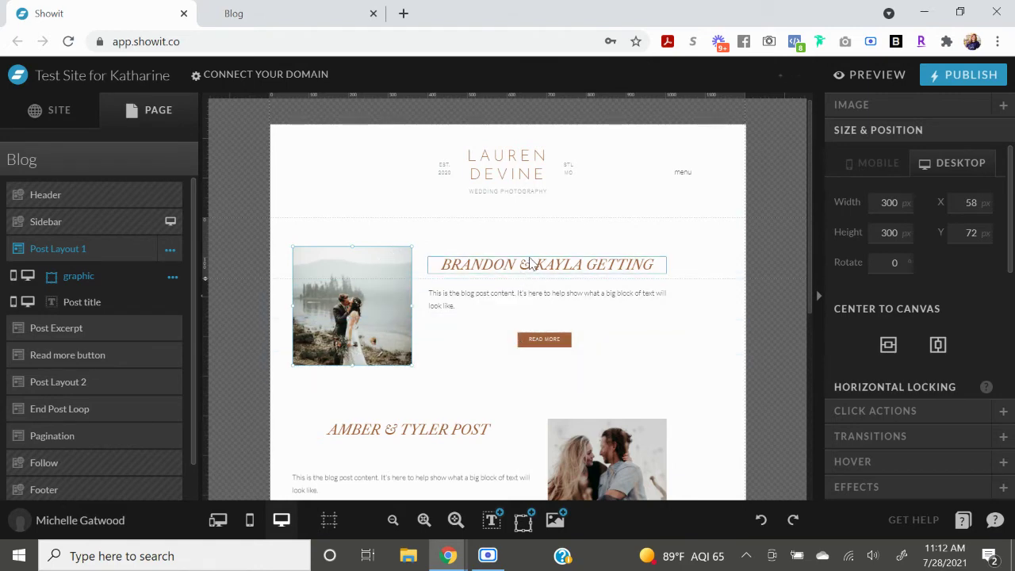
- Change the Post Excerpt text box's Overflow setting from Crop to Display
{"action": "left_click", "coordinate": [645, 373]}
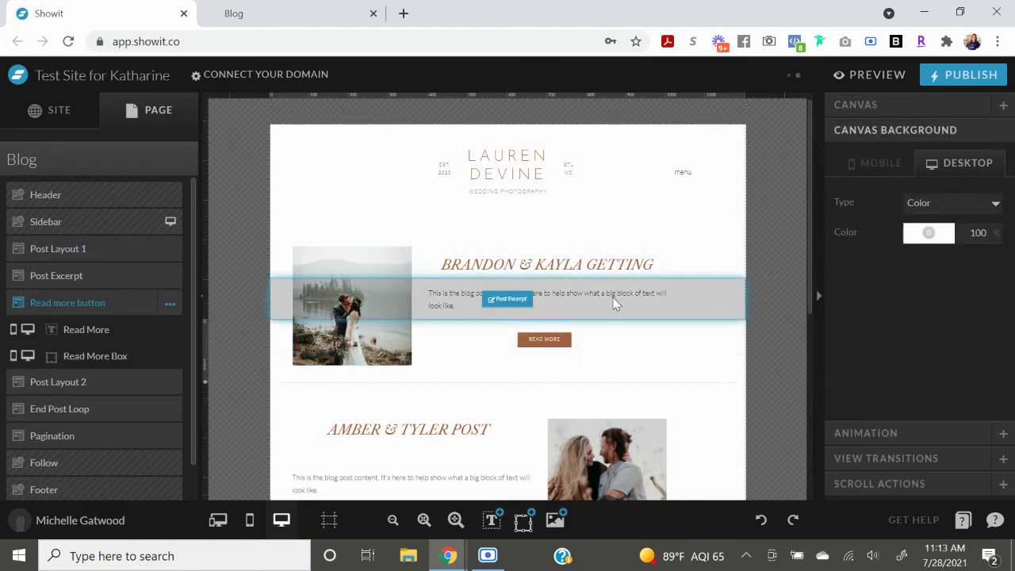
{"action": "left_click", "coordinate": [611, 302]}
{"action": "left_click", "coordinate": [503, 296]}
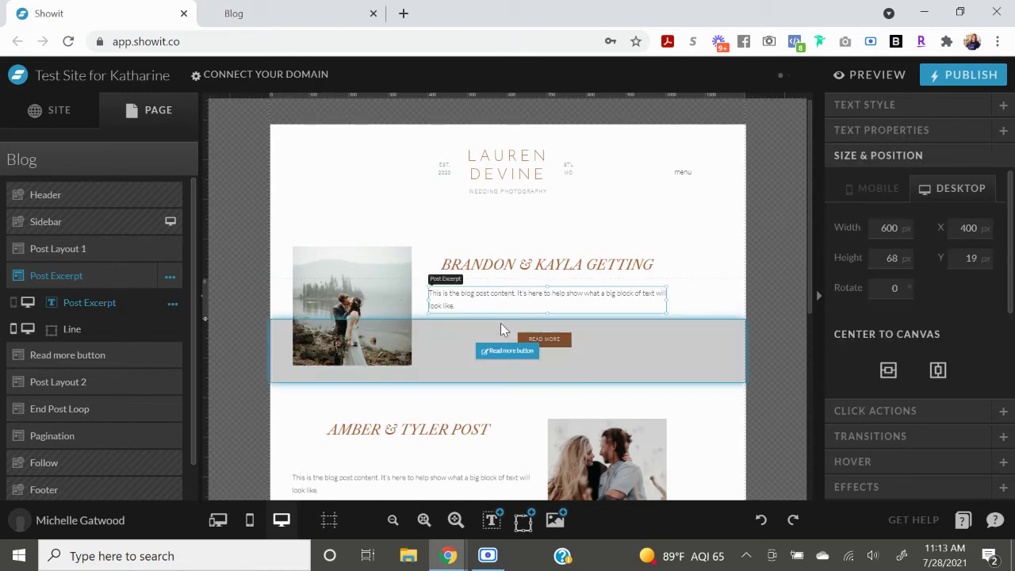
{"action": "left_click", "coordinate": [716, 291]}
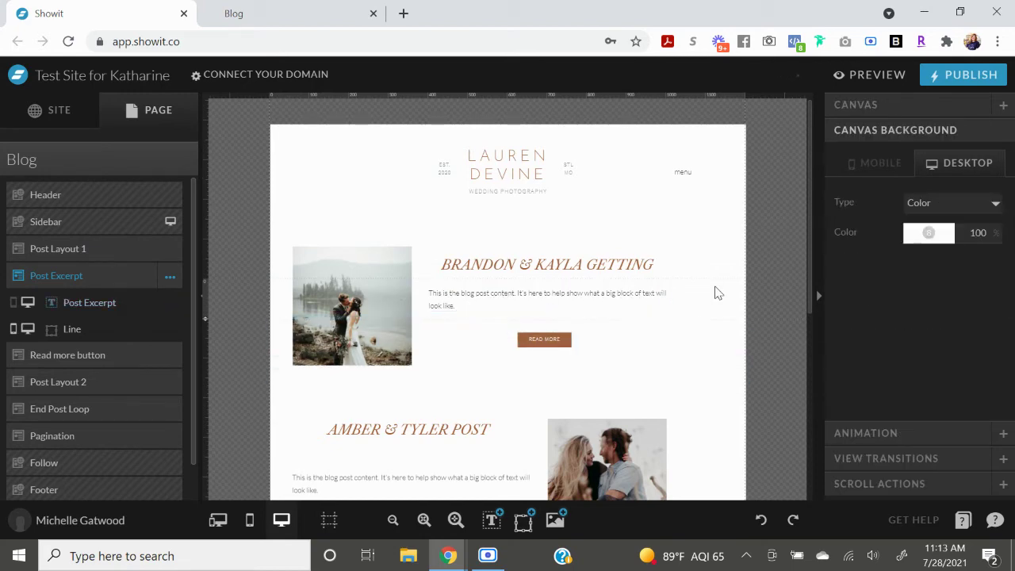
{"action": "left_click", "coordinate": [717, 250]}
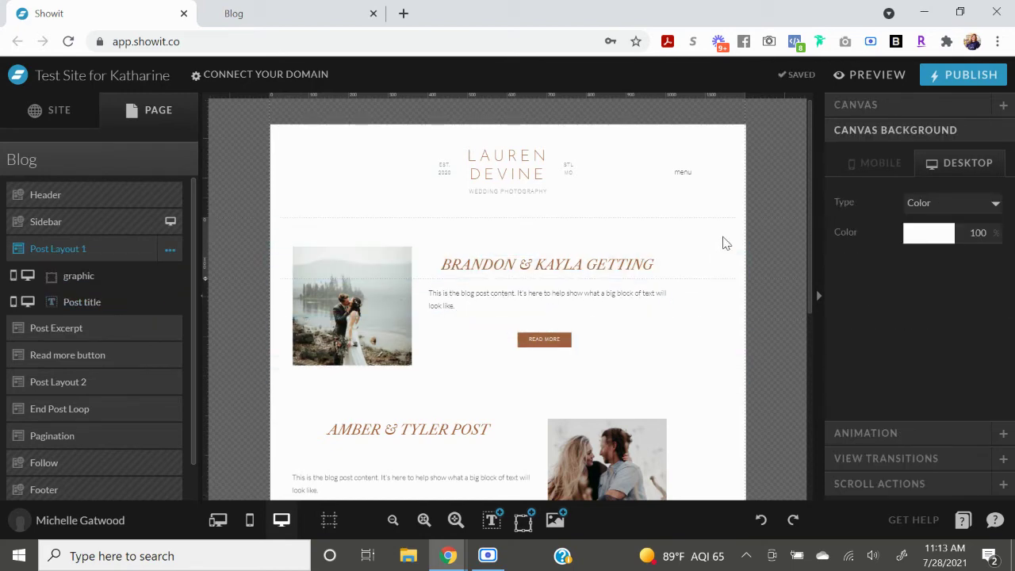
{"action": "left_click", "coordinate": [653, 306]}
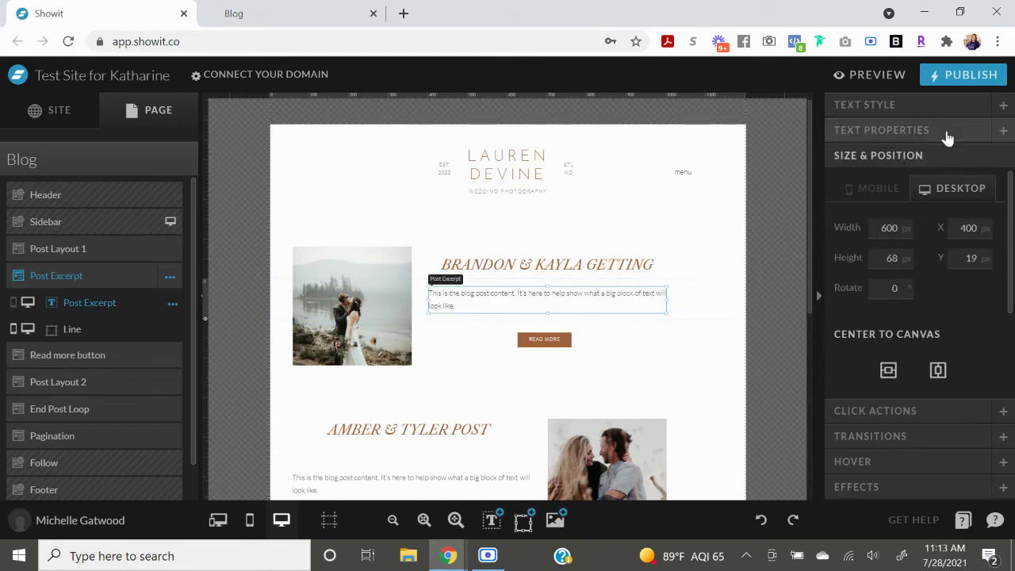
{"action": "left_click", "coordinate": [929, 111]}
{"action": "scroll", "coordinate": [920, 238], "scroll_direction": "down", "scroll_amount": 3}
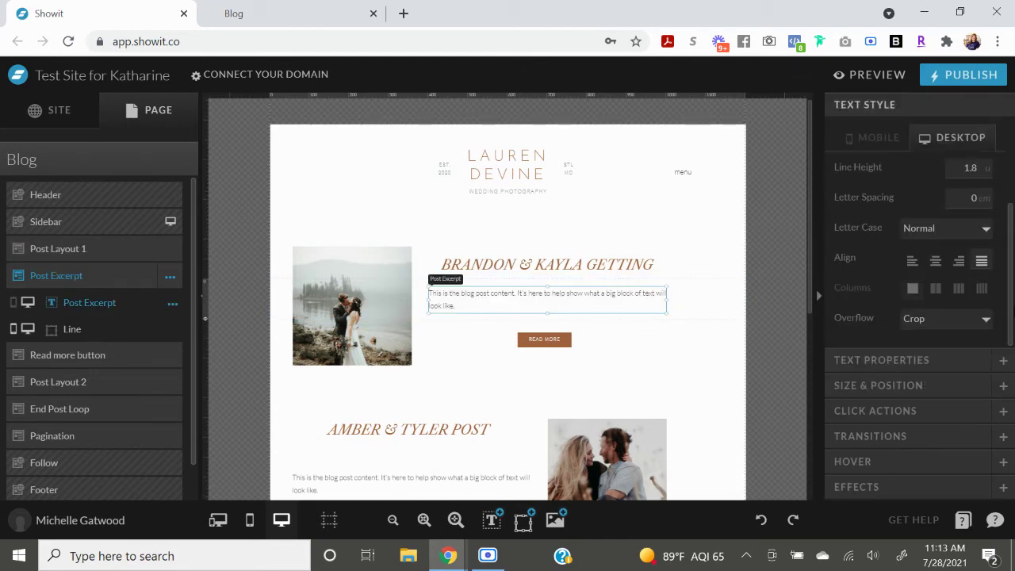
{"action": "left_click", "coordinate": [986, 316]}
{"action": "left_click", "coordinate": [977, 344]}
{"action": "left_click", "coordinate": [698, 305]}
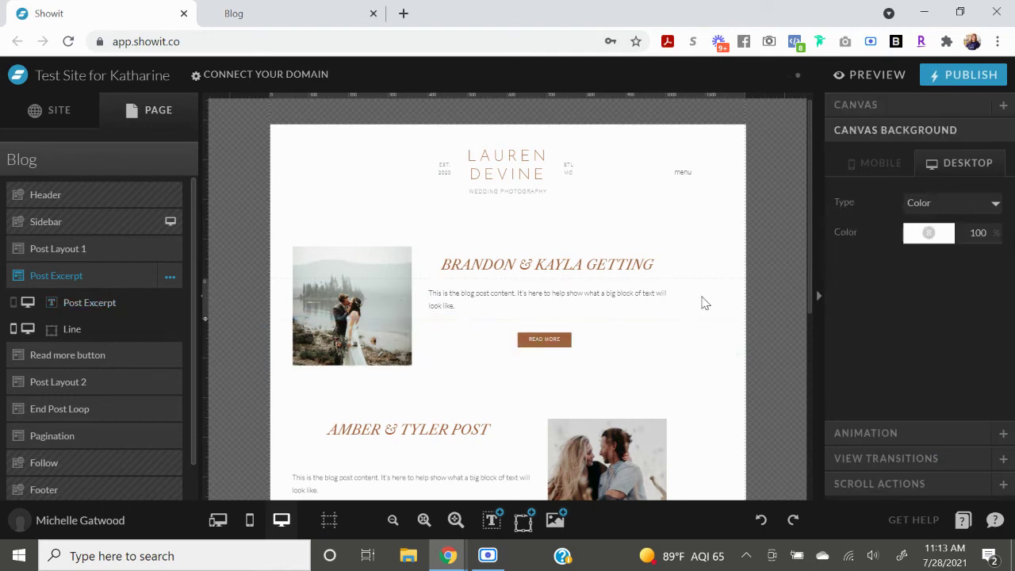
- Set the Post Layout 1 canvas type to Grow with Content
{"action": "left_click", "coordinate": [607, 263]}
{"action": "left_click", "coordinate": [612, 266]}
{"action": "left_click", "coordinate": [615, 302]}
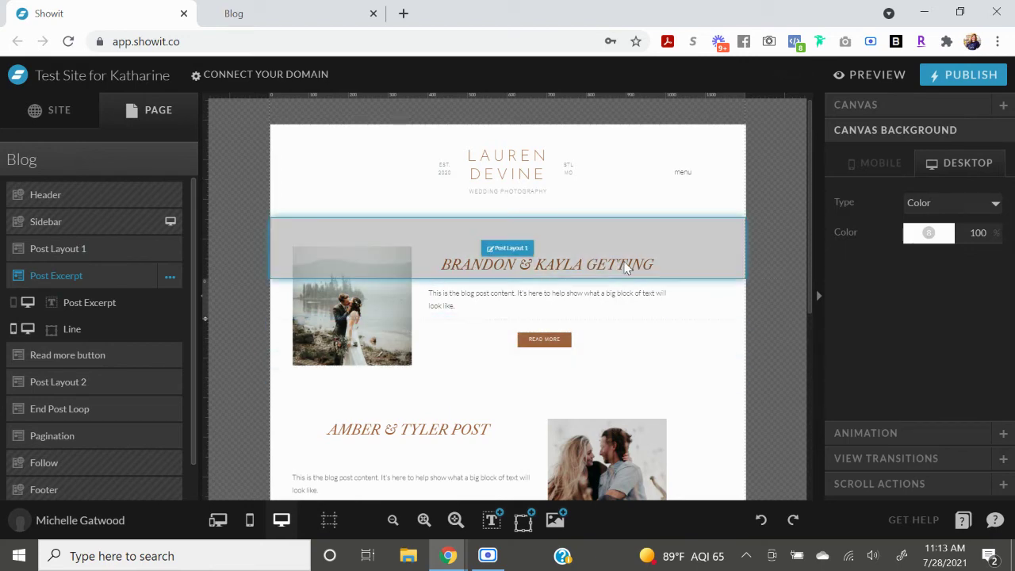
{"action": "left_click", "coordinate": [702, 256]}
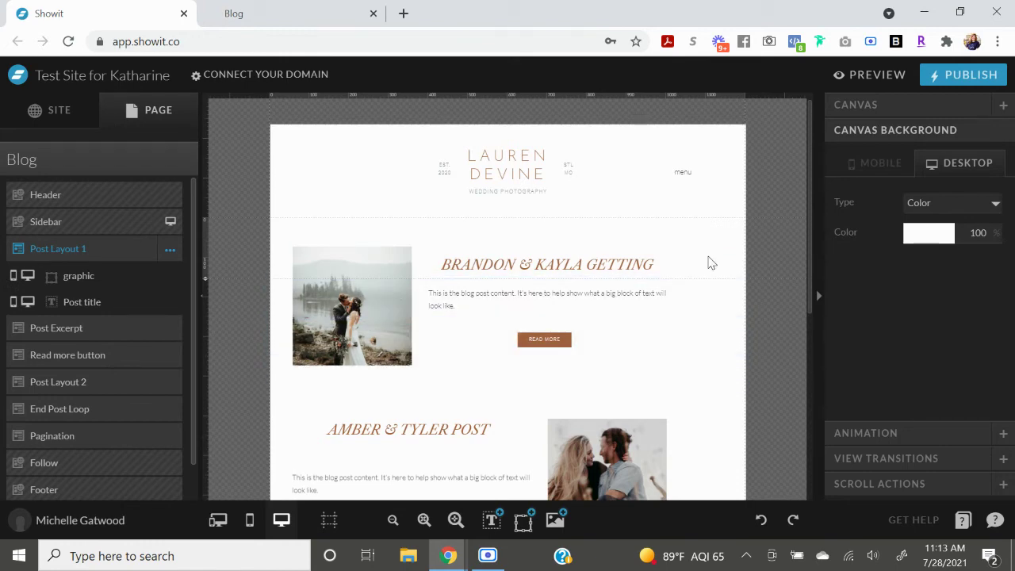
{"action": "left_click", "coordinate": [933, 113]}
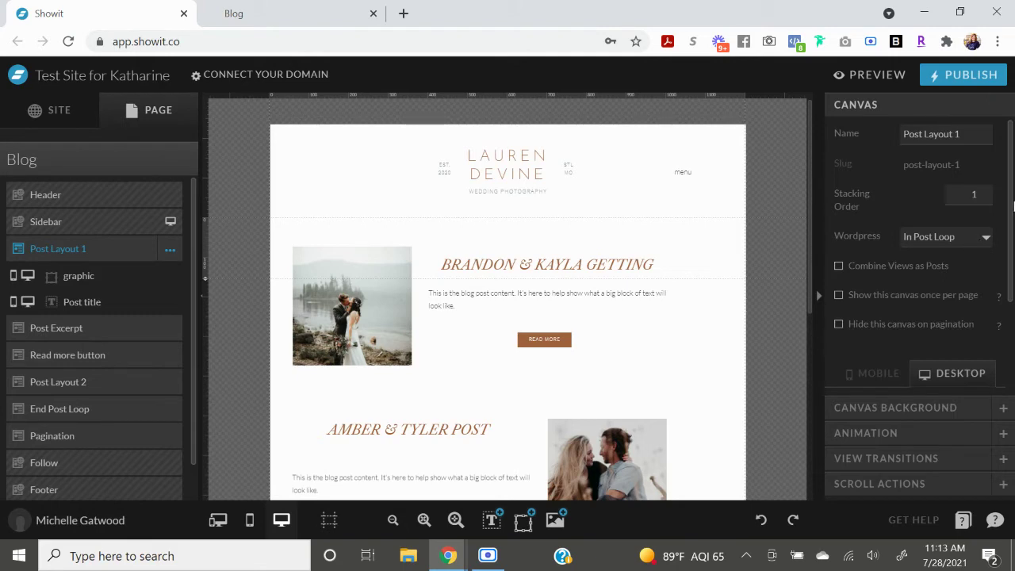
{"action": "scroll", "coordinate": [1014, 206], "scroll_direction": "down", "scroll_amount": 3}
{"action": "left_click", "coordinate": [985, 279]}
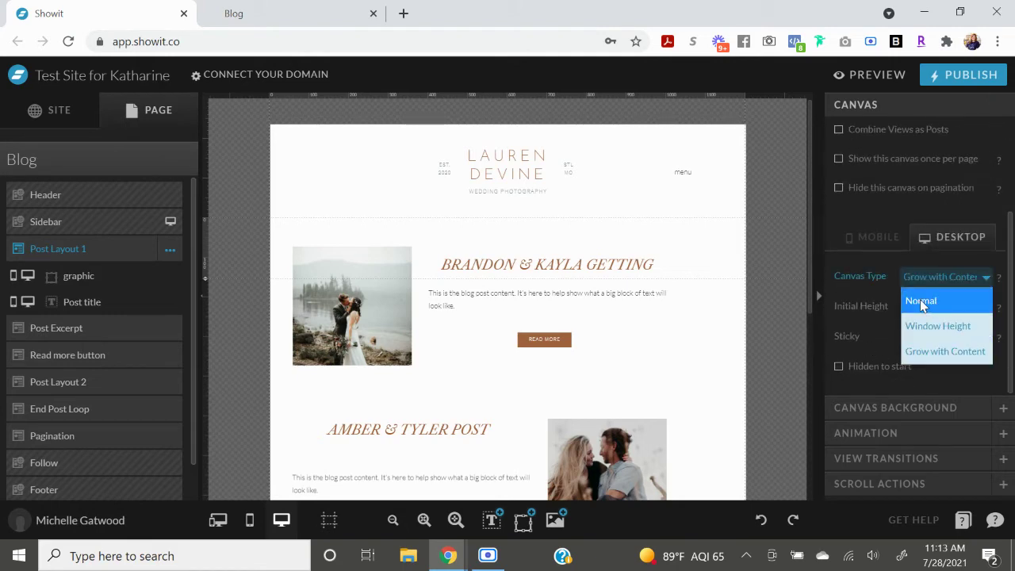
{"action": "left_click", "coordinate": [970, 357]}
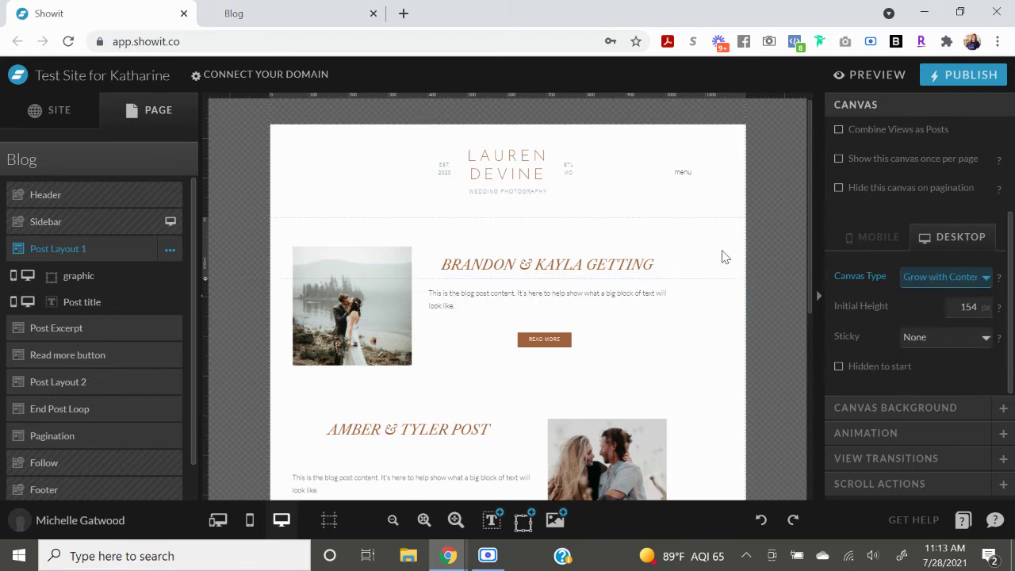
- Set the Post Excerpt canvas type to Grow with Content as well
{"action": "left_click", "coordinate": [729, 301]}
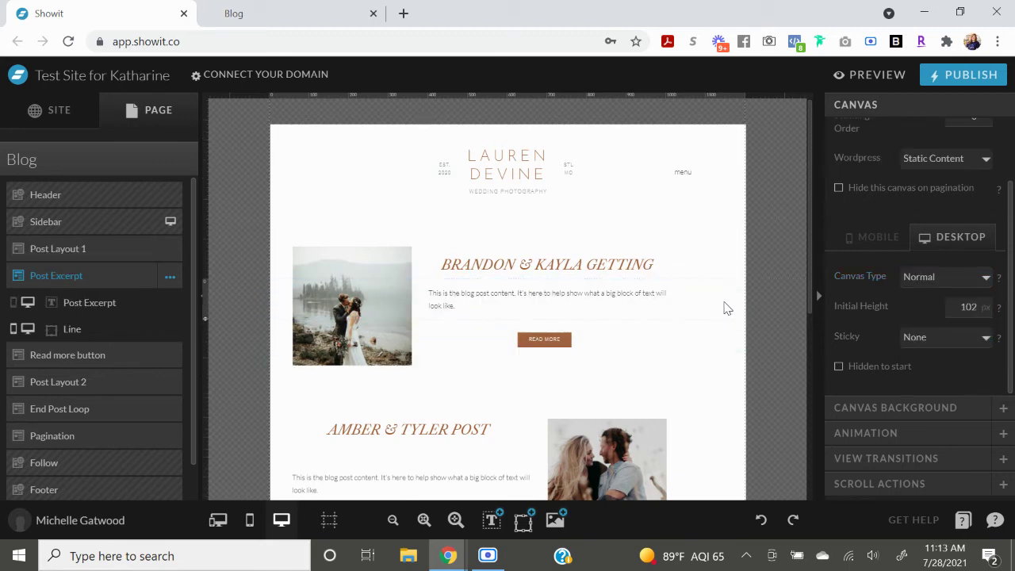
{"action": "left_click", "coordinate": [965, 277]}
{"action": "left_click", "coordinate": [945, 350]}
{"action": "left_click", "coordinate": [619, 292]}
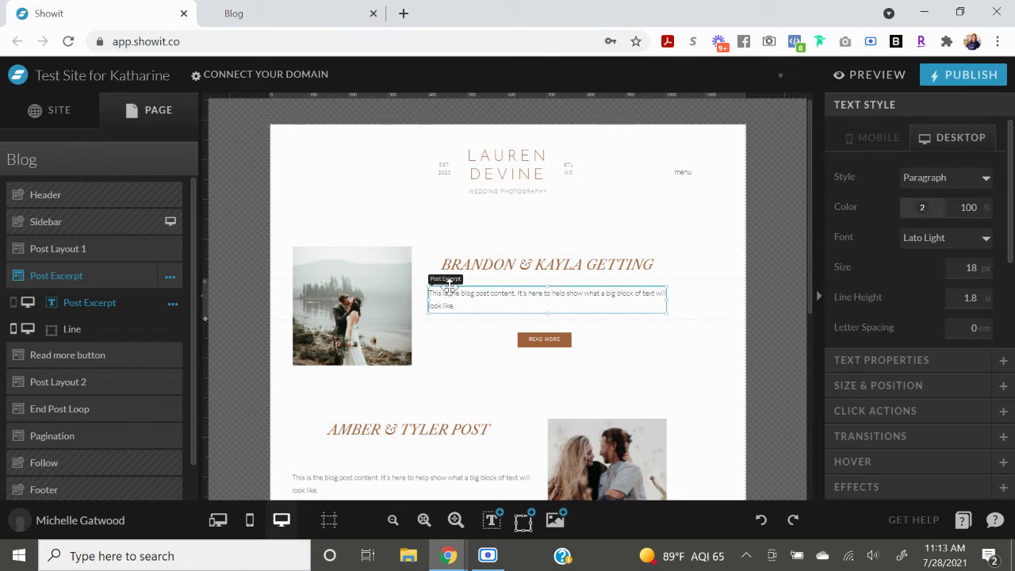
{"action": "left_click", "coordinate": [682, 309]}
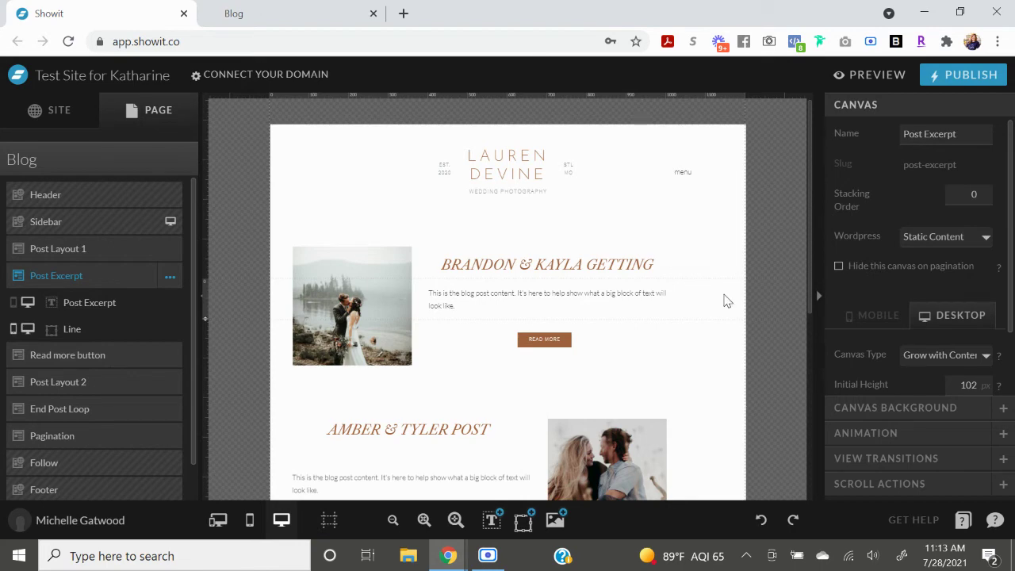
- Add a blank canvas to the Blog page and move it directly after Post Layout 2
{"action": "scroll", "coordinate": [730, 304], "scroll_direction": "down", "scroll_amount": 2}
{"action": "left_click", "coordinate": [357, 251]}
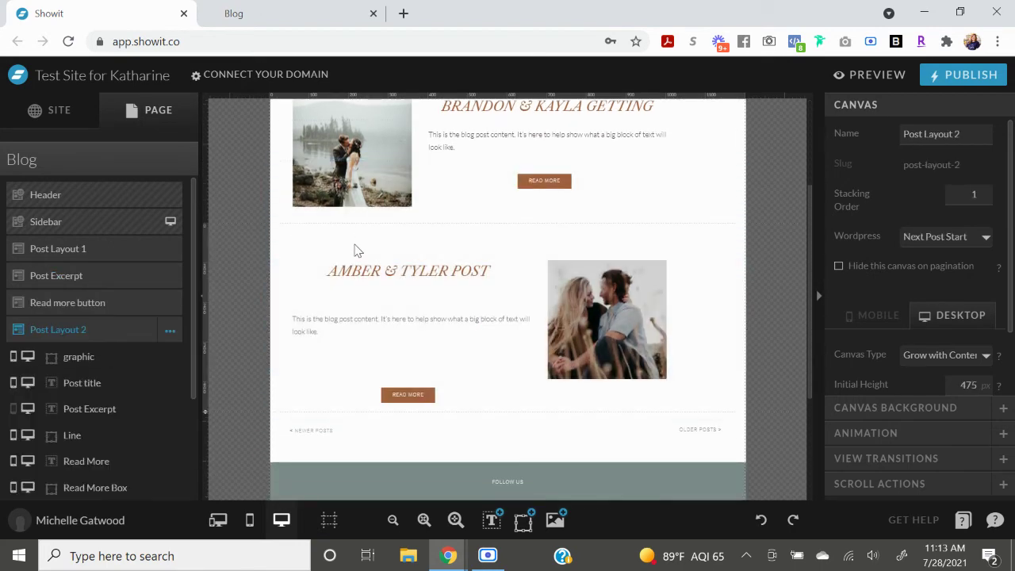
{"action": "scroll", "coordinate": [290, 280], "scroll_direction": "up", "scroll_amount": 1}
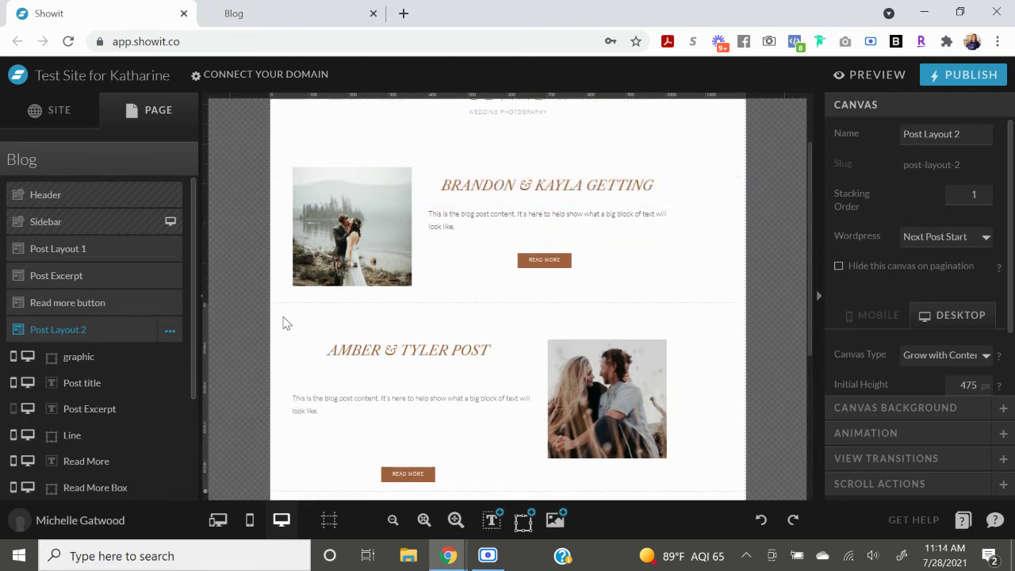
{"action": "scroll", "coordinate": [270, 309], "scroll_direction": "down", "scroll_amount": 1}
{"action": "scroll", "coordinate": [256, 303], "scroll_direction": "down", "scroll_amount": 1}
{"action": "left_click", "coordinate": [151, 167]}
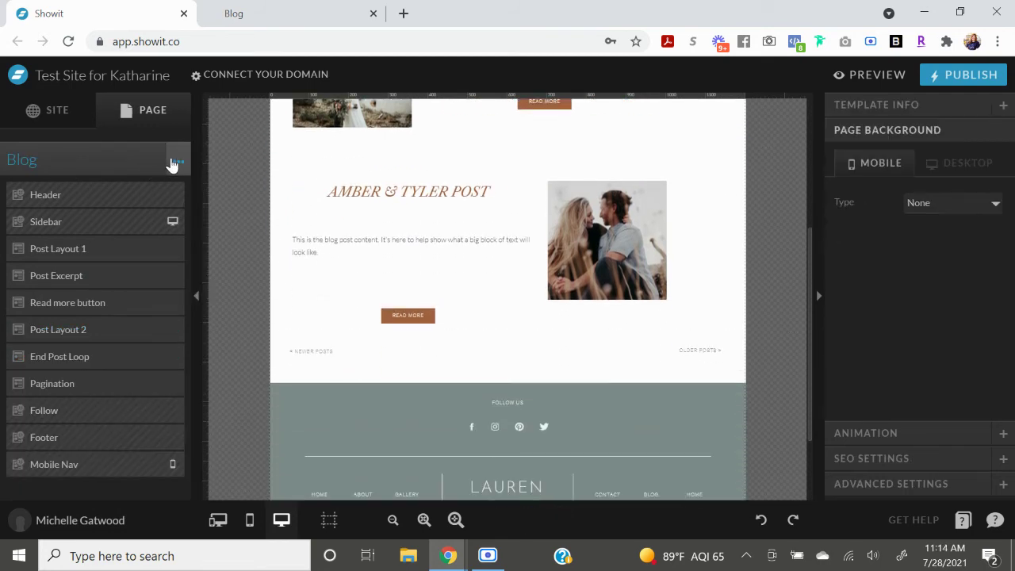
{"action": "left_click", "coordinate": [178, 161]}
{"action": "left_click", "coordinate": [176, 204]}
{"action": "left_click_drag", "start_coordinate": [113, 489], "coordinate": [119, 356]}
{"action": "left_click", "coordinate": [119, 356]}
- Drag the second post's excerpt, Read More button and box from Post Layout 2 into New Canvas
{"action": "left_click", "coordinate": [397, 301]}
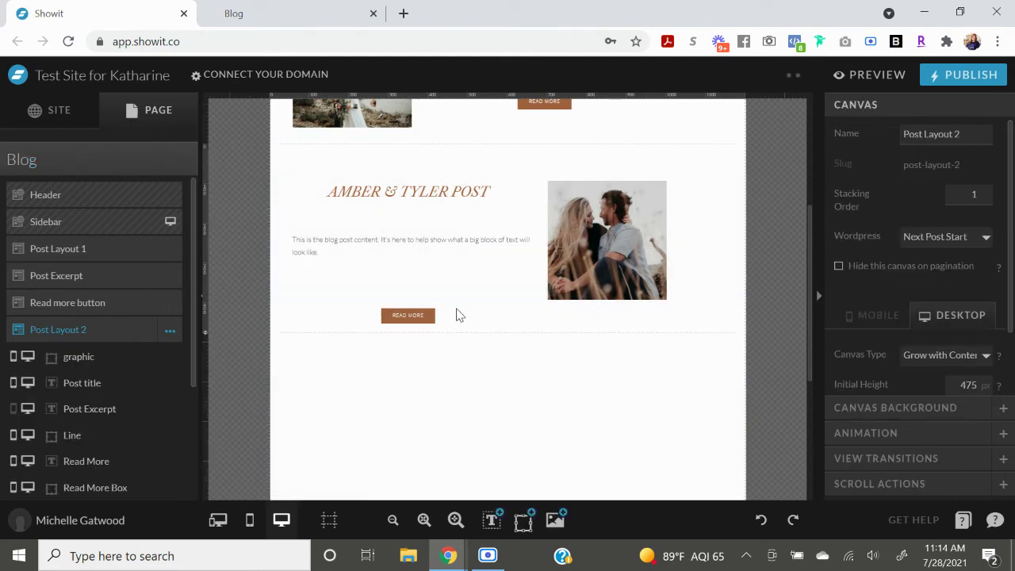
{"action": "left_click_drag", "start_coordinate": [456, 321], "coordinate": [289, 228]}
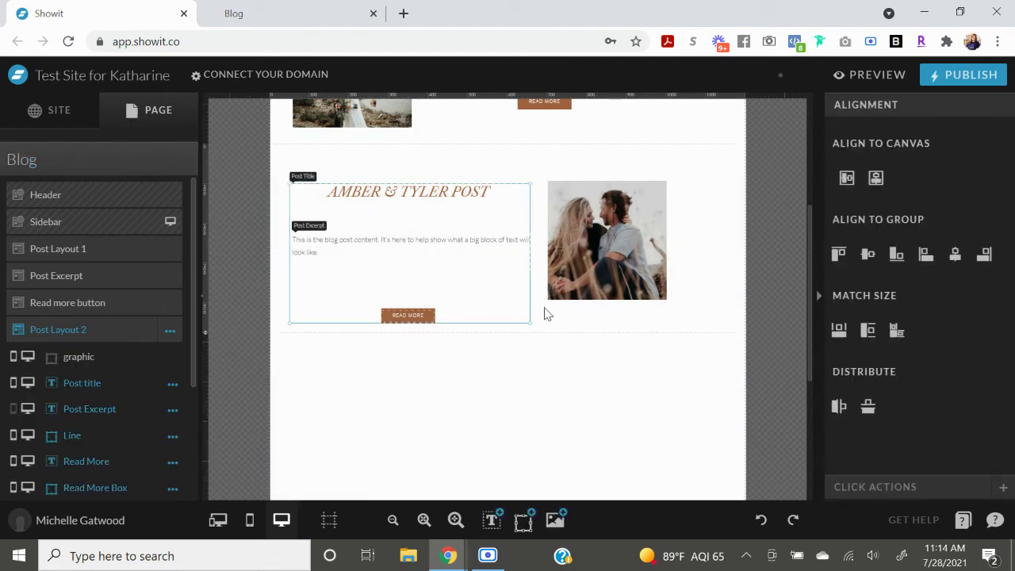
{"action": "left_click_drag", "start_coordinate": [531, 322], "coordinate": [310, 237]}
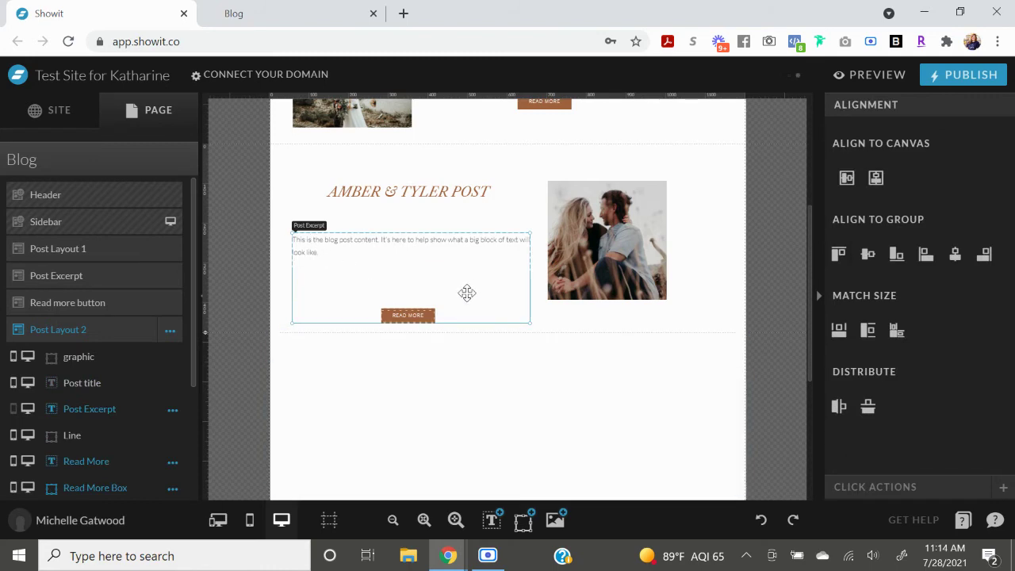
{"action": "left_click_drag", "start_coordinate": [468, 287], "coordinate": [468, 385]}
{"action": "scroll", "coordinate": [446, 316], "scroll_direction": "down", "scroll_amount": 1}
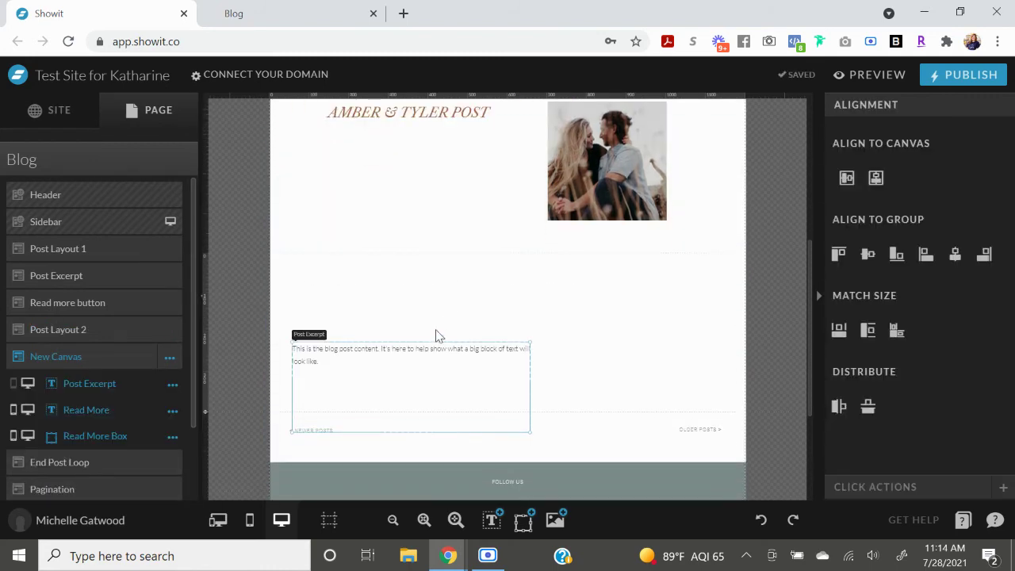
- Shorten the Post Layout 2 canvas to 273 px and the title box to 46 px tall
{"action": "left_click", "coordinate": [425, 198]}
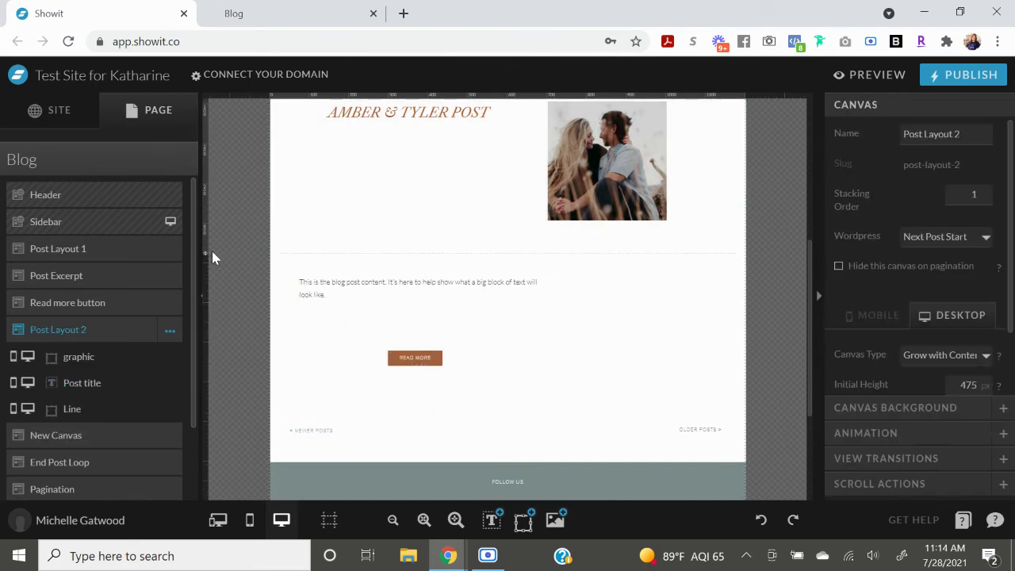
{"action": "left_click_drag", "start_coordinate": [211, 256], "coordinate": [208, 173]}
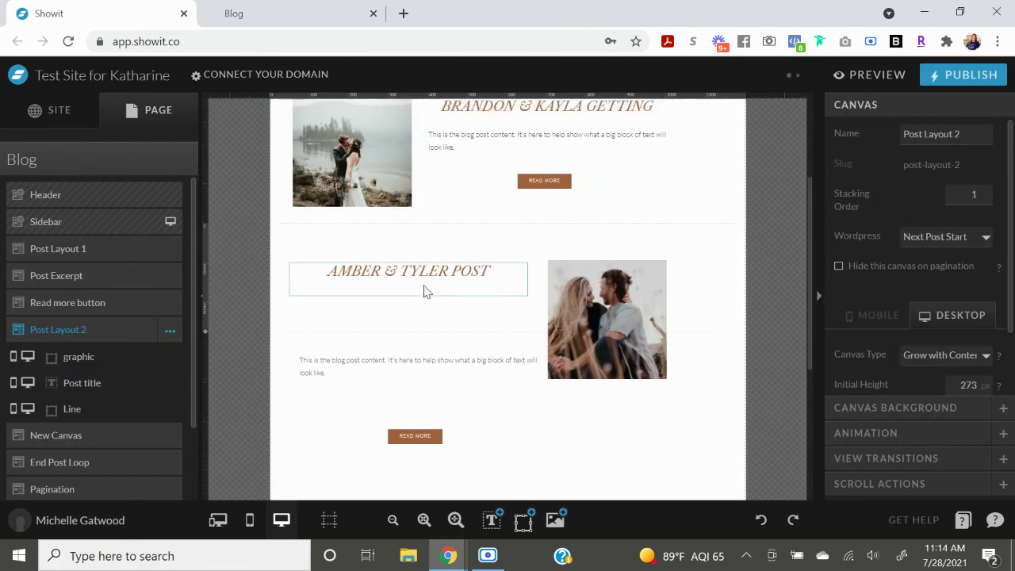
{"action": "left_click", "coordinate": [425, 292]}
{"action": "left_click_drag", "start_coordinate": [408, 296], "coordinate": [405, 285]}
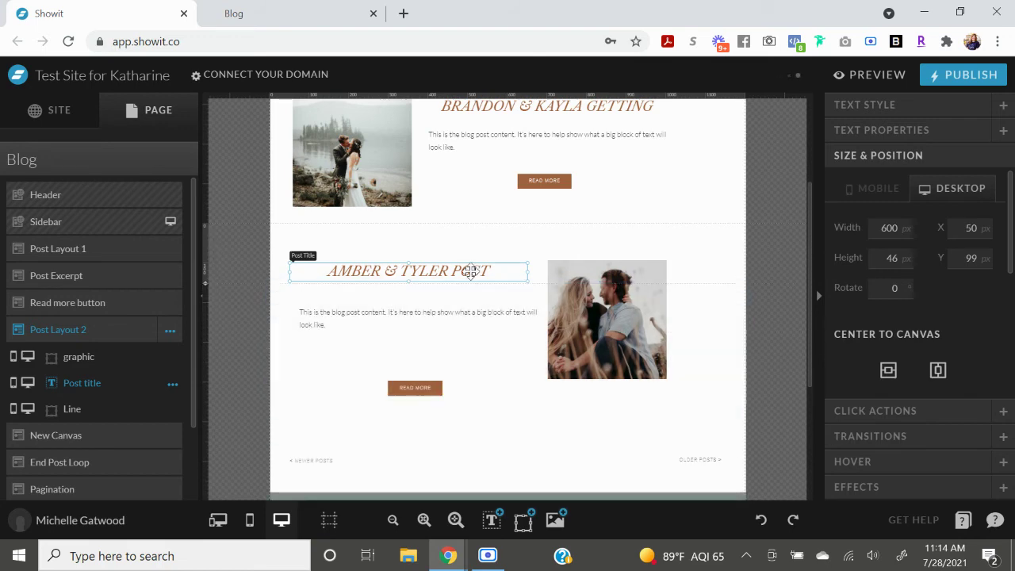
- Set the AMBER & TYLER POST title's text overflow to Display
{"action": "left_click", "coordinate": [956, 101]}
{"action": "left_click_drag", "start_coordinate": [1007, 186], "coordinate": [1012, 290]}
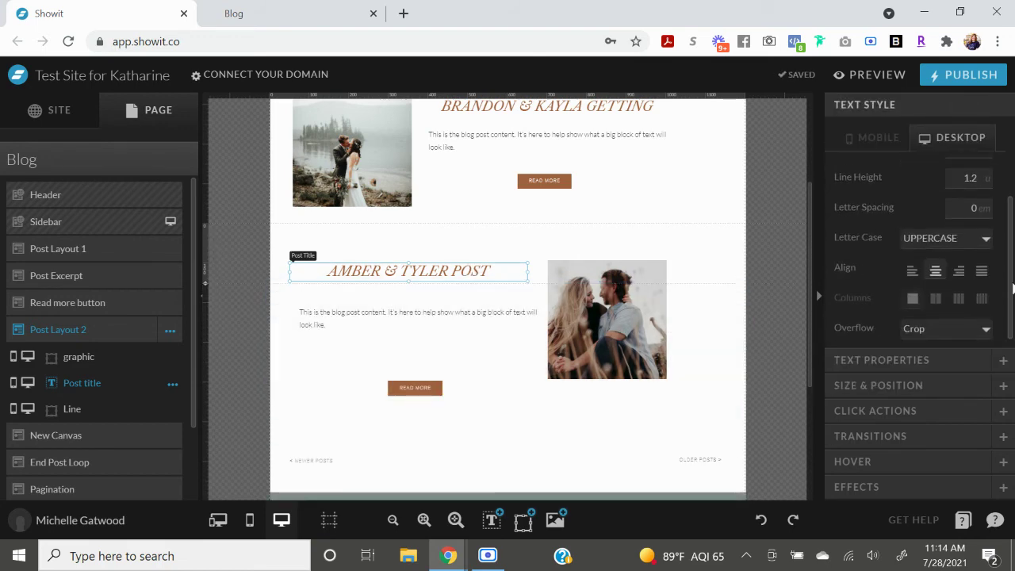
{"action": "left_click", "coordinate": [983, 328]}
{"action": "left_click", "coordinate": [951, 351]}
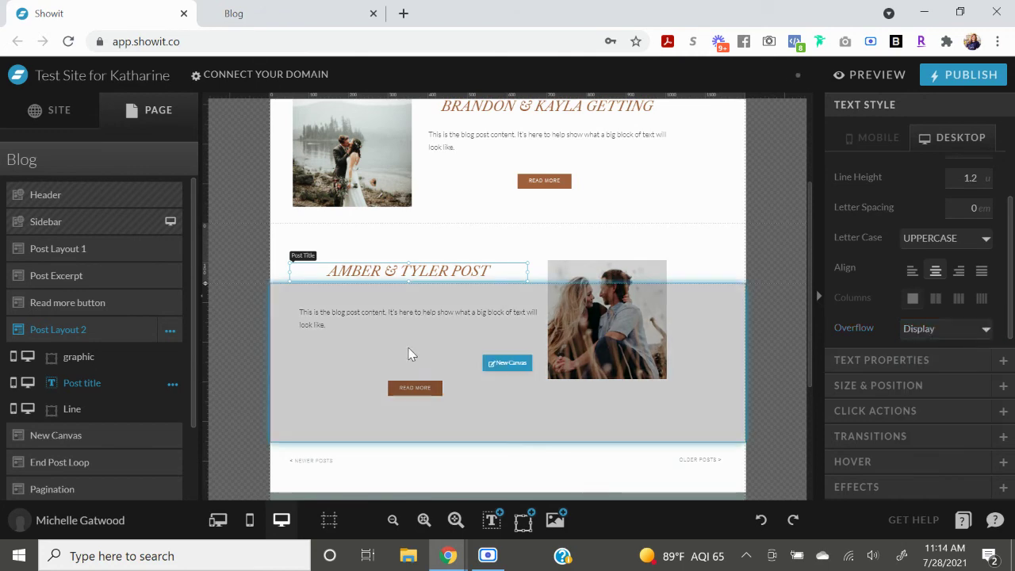
- Move the excerpt up about 20 px, set its overflow to Display, and select the Read More button
{"action": "left_click", "coordinate": [426, 317]}
{"action": "mouse_move", "coordinate": [426, 317]}
{"action": "left_mouse_down"}
{"action": "mouse_move", "coordinate": [417, 322]}
{"action": "mouse_move", "coordinate": [412, 301]}
{"action": "mouse_move", "coordinate": [415, 314]}
{"action": "left_mouse_up"}
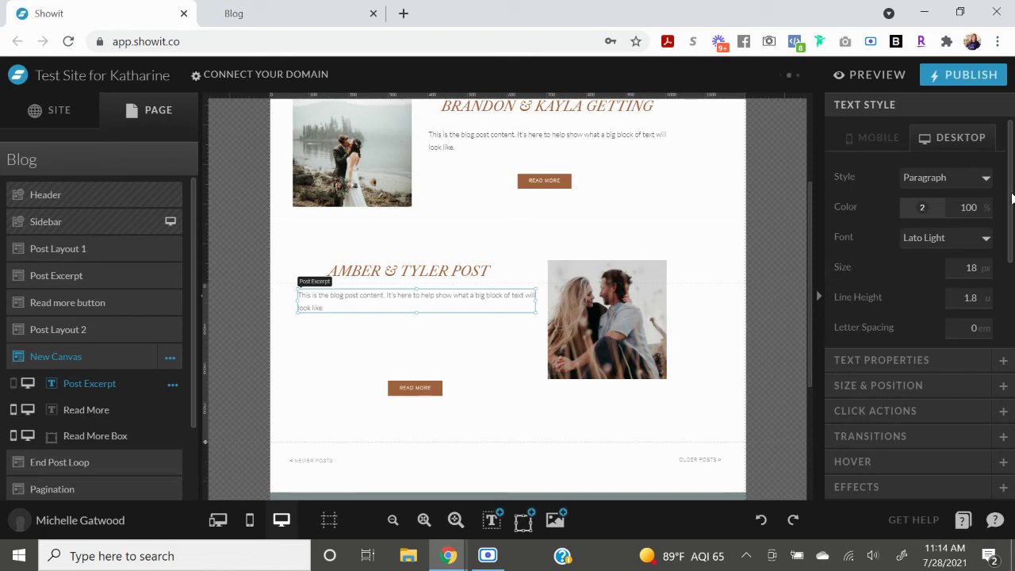
{"action": "scroll", "coordinate": [1007, 309], "scroll_direction": "down", "scroll_amount": 3}
{"action": "left_click", "coordinate": [974, 319]}
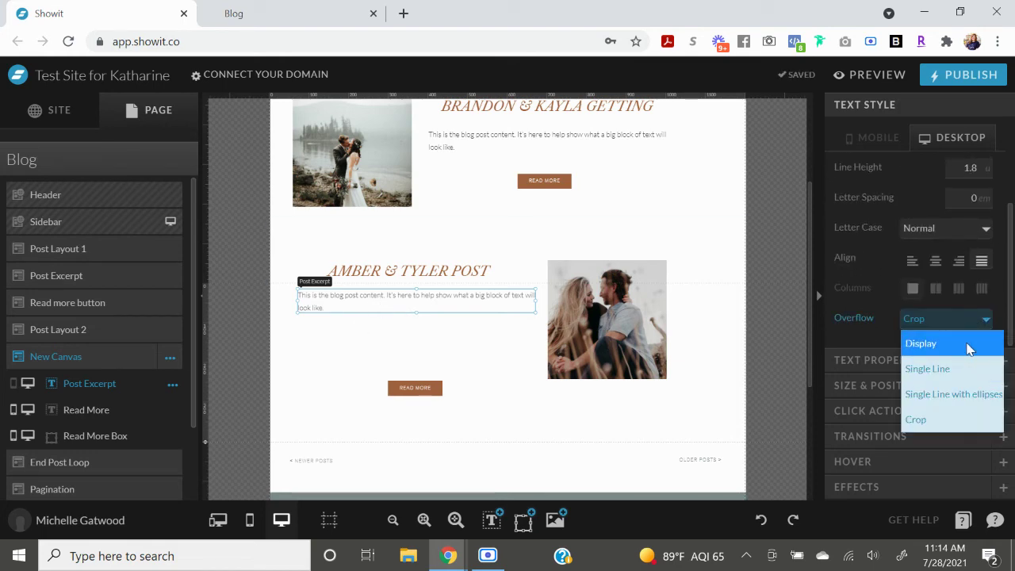
{"action": "left_click", "coordinate": [970, 345]}
{"action": "left_click_drag", "start_coordinate": [369, 379], "coordinate": [467, 407]}
- Delete the Read More button, shorten the excerpt canvas to 94 px, and add a blank canvas below it
{"action": "key", "text": "Delete"}
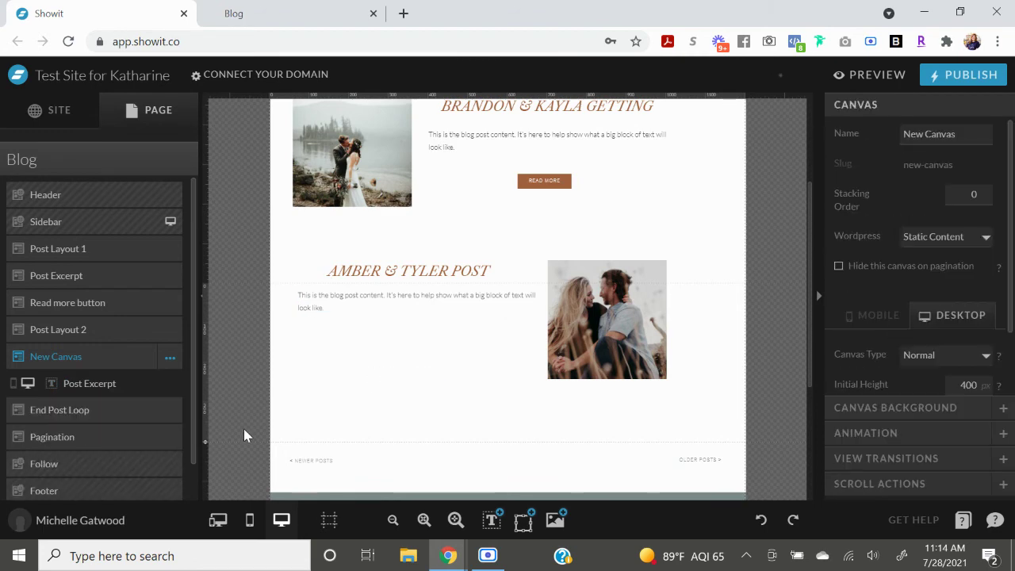
{"action": "left_click_drag", "start_coordinate": [207, 441], "coordinate": [206, 321]}
{"action": "left_click", "coordinate": [115, 165]}
{"action": "left_click", "coordinate": [176, 160]}
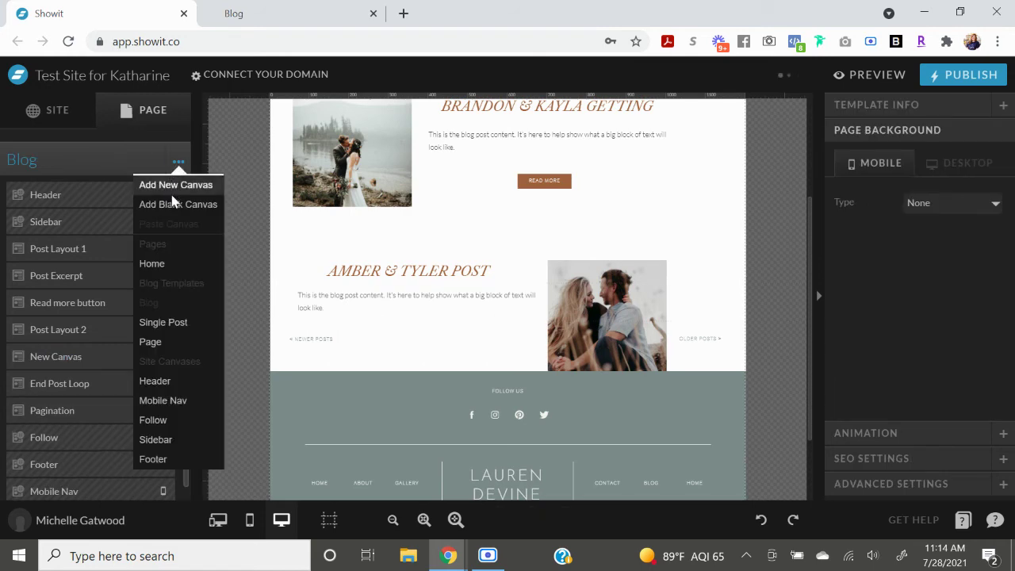
{"action": "left_click", "coordinate": [175, 201]}
{"action": "left_click_drag", "start_coordinate": [69, 480], "coordinate": [74, 320]}
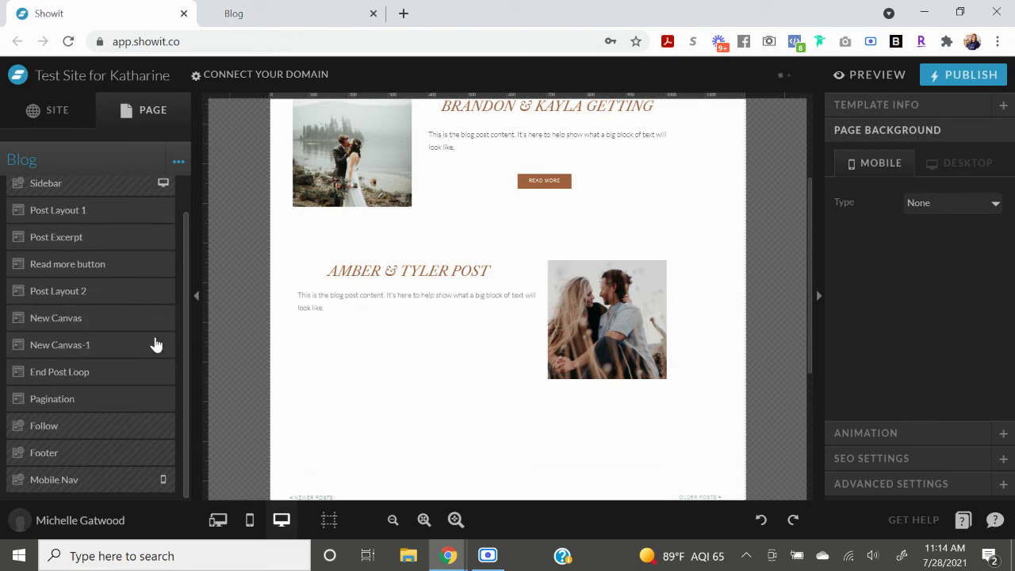
- Paste the Read More button into New Canvas-1 and shorten that canvas to 202 px
{"action": "left_click", "coordinate": [154, 344]}
{"action": "scroll", "coordinate": [545, 460], "scroll_direction": "down", "scroll_amount": 2}
{"action": "key", "text": "ctrl+v"}
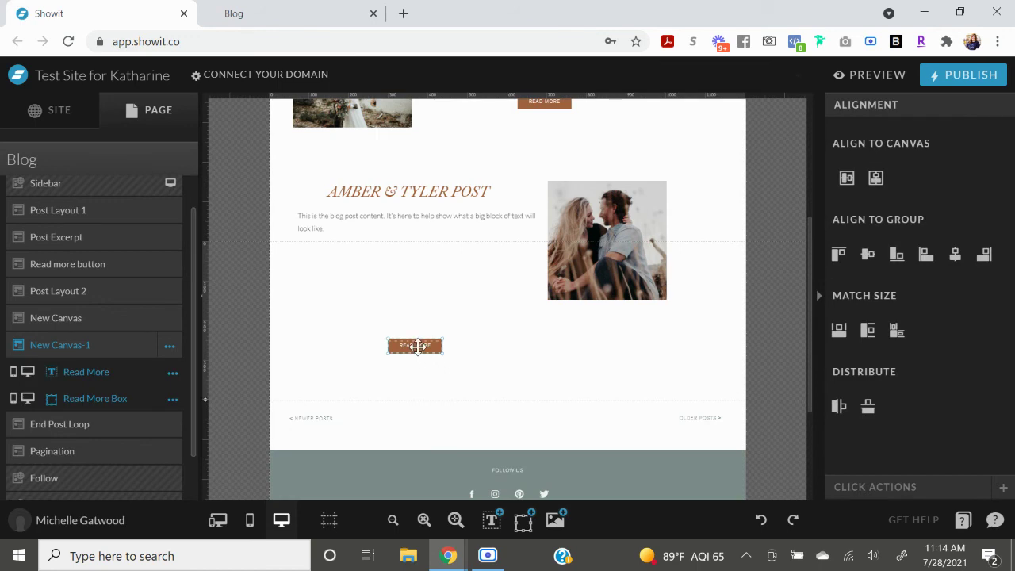
{"action": "left_click_drag", "start_coordinate": [414, 344], "coordinate": [410, 262]}
{"action": "left_click", "coordinate": [253, 380]}
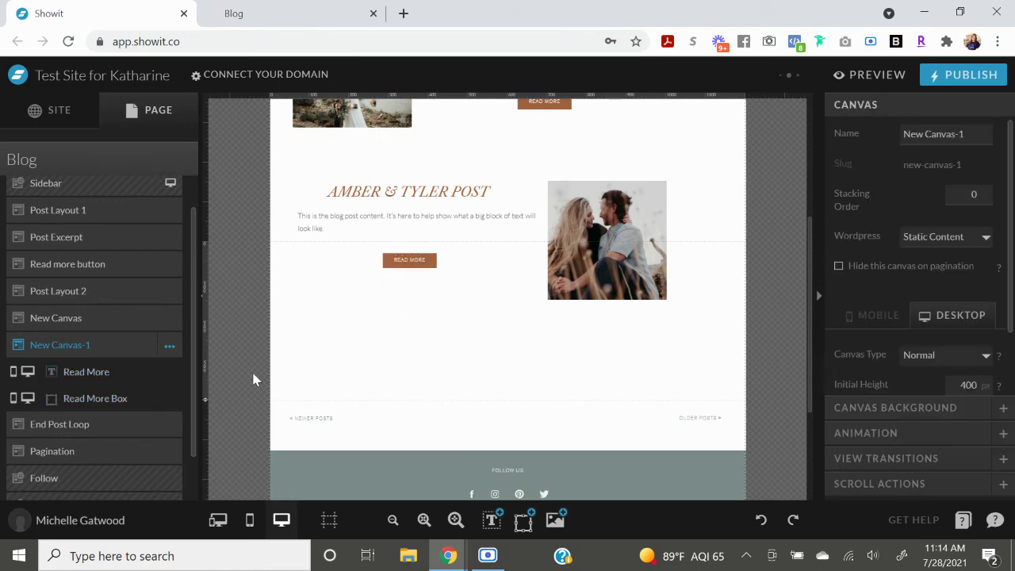
{"action": "left_click_drag", "start_coordinate": [205, 399], "coordinate": [203, 241]}
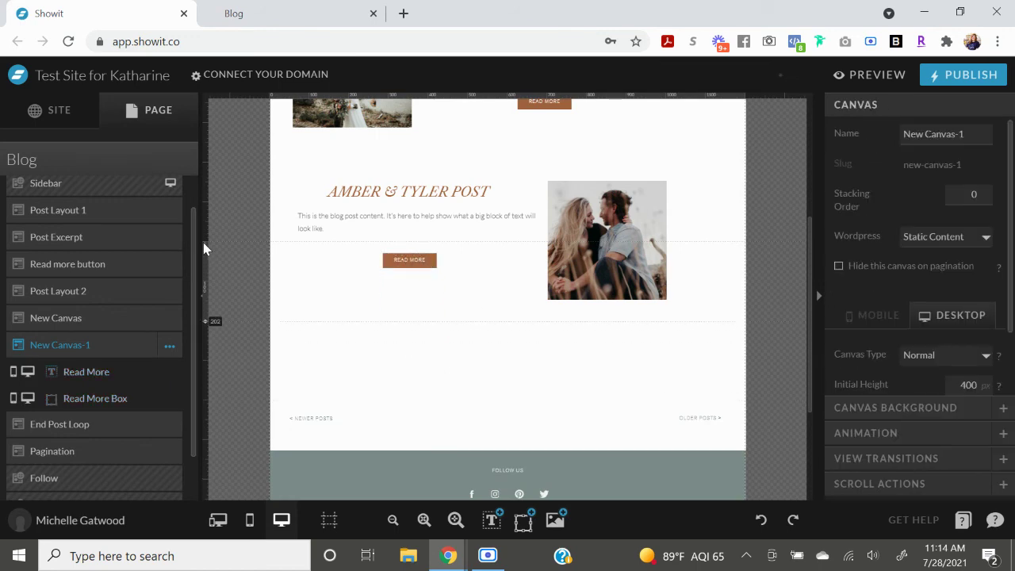
{"action": "scroll", "coordinate": [738, 341], "scroll_direction": "up", "scroll_amount": 2}
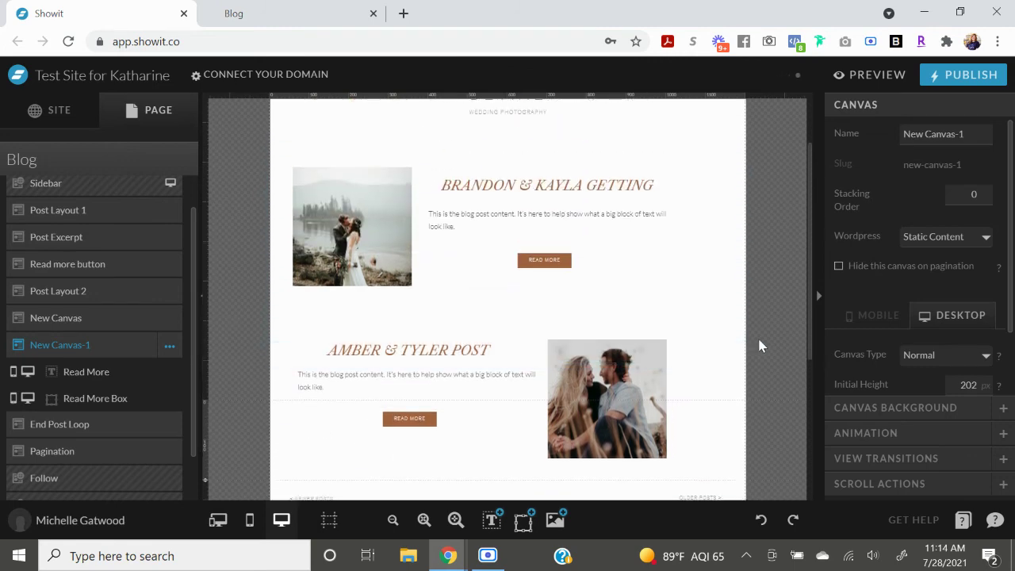
- Close the outdated Blog preview tab and open the Showit site preview in a new browser tab
{"action": "scroll", "coordinate": [758, 339], "scroll_direction": "down", "scroll_amount": 2}
{"action": "scroll", "coordinate": [635, 247], "scroll_direction": "up", "scroll_amount": 2}
{"action": "left_click", "coordinate": [373, 13]}
{"action": "scroll", "coordinate": [758, 165], "scroll_direction": "up", "scroll_amount": 1}
{"action": "left_click", "coordinate": [857, 71]}
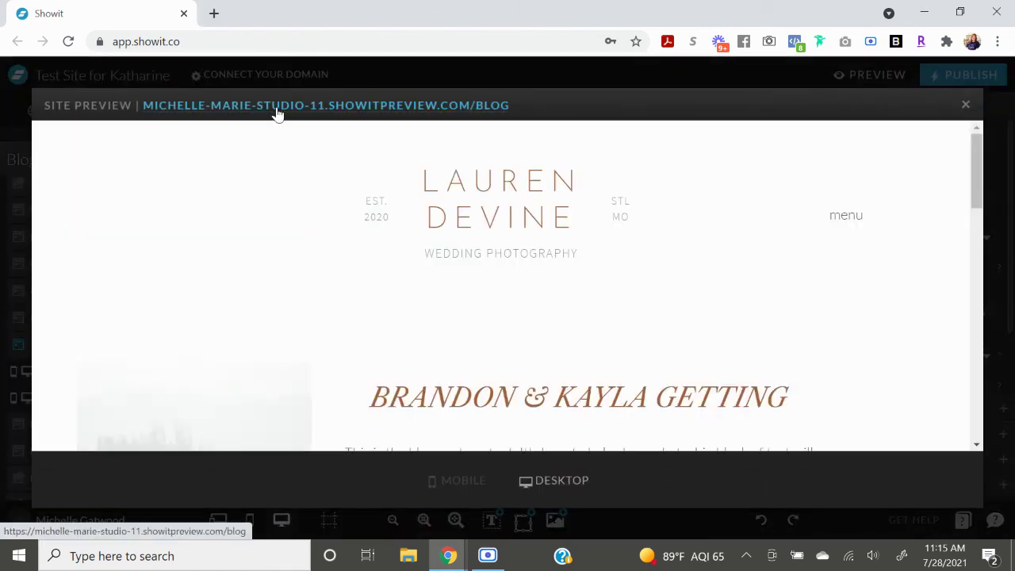
{"action": "left_click", "coordinate": [276, 107]}
{"action": "left_click_drag", "start_coordinate": [1013, 184], "coordinate": [338, 41]}
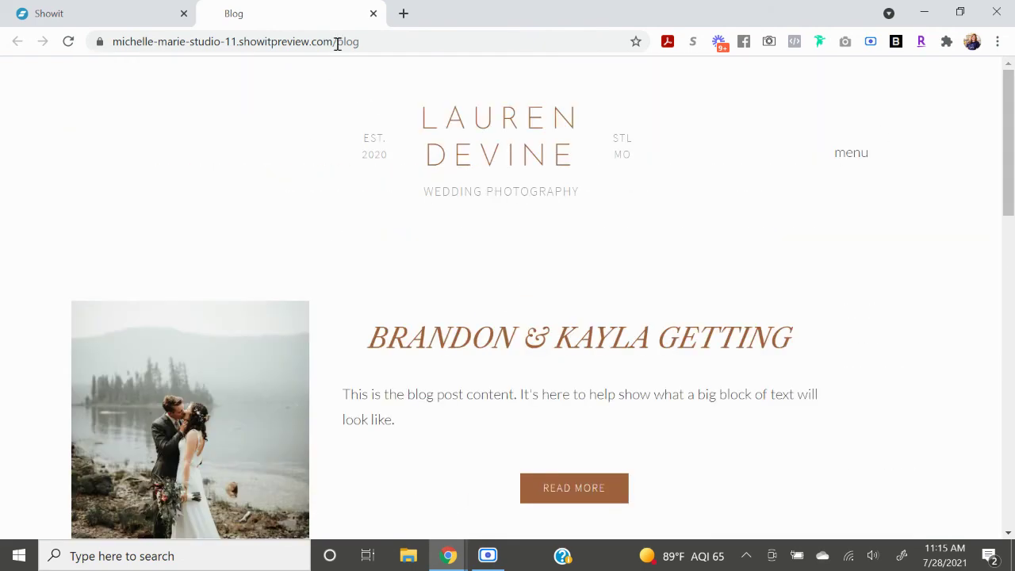
- Go to mindfulnatalie.com, open BLOG > ALL POSTS, and scroll through the post layouts
{"action": "left_click", "coordinate": [403, 13]}
{"action": "type", "text": "mind"}
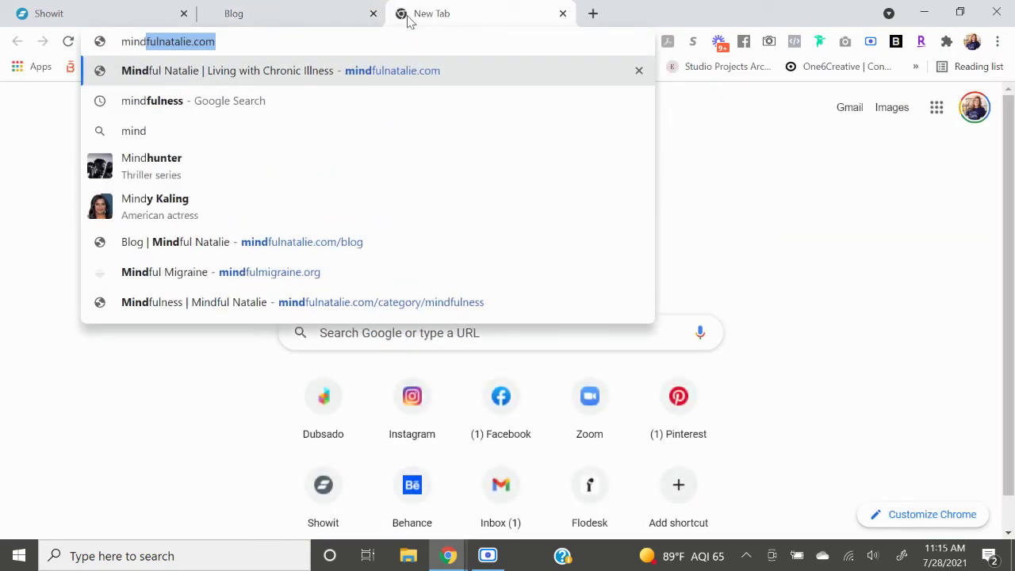
{"action": "key", "text": "Return"}
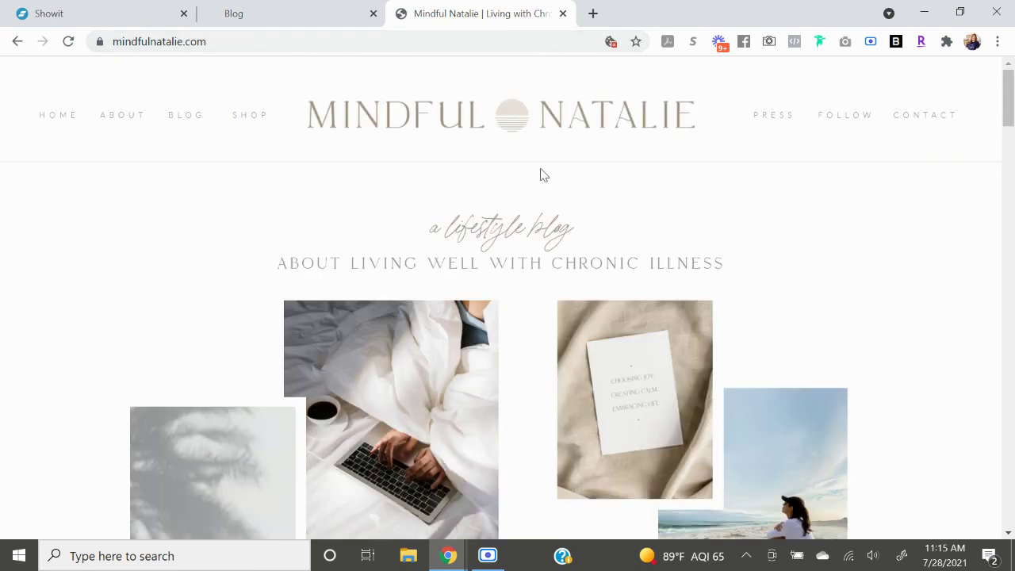
{"action": "mouse_move", "coordinate": [191, 125]}
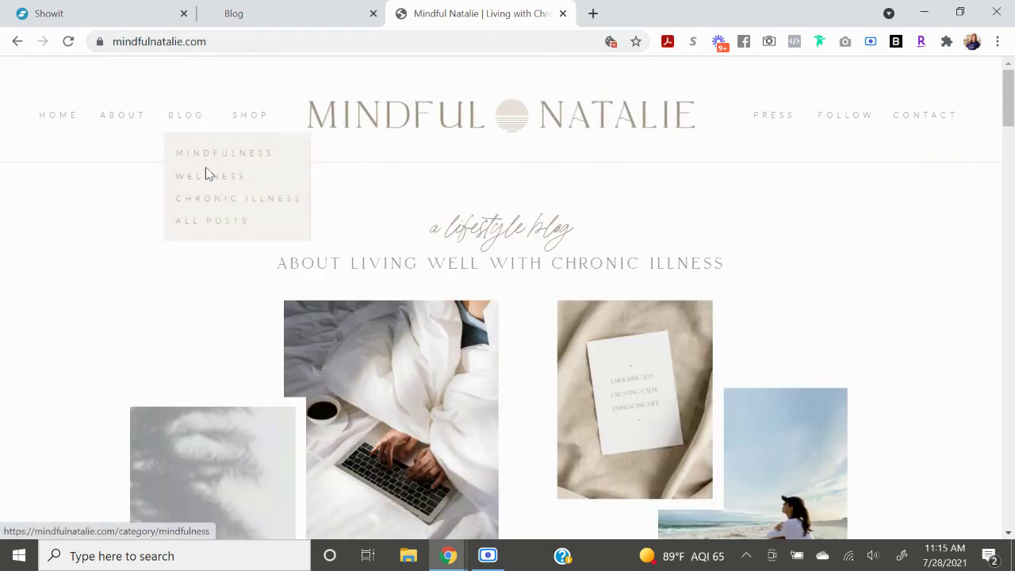
{"action": "left_click", "coordinate": [226, 222]}
{"action": "left_click_drag", "start_coordinate": [1009, 85], "coordinate": [1011, 140]}
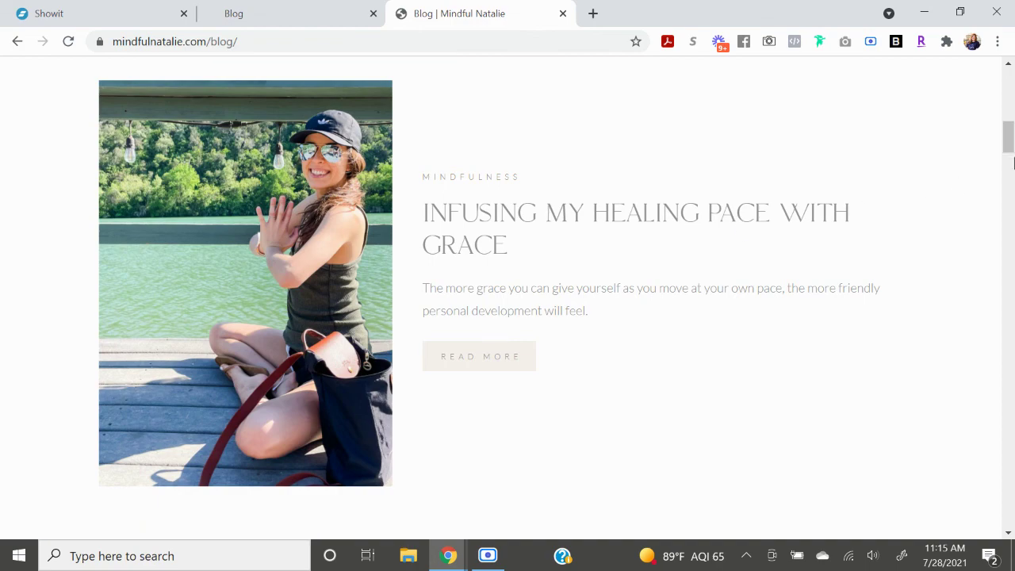
{"action": "left_click_drag", "start_coordinate": [1012, 162], "coordinate": [1006, 190]}
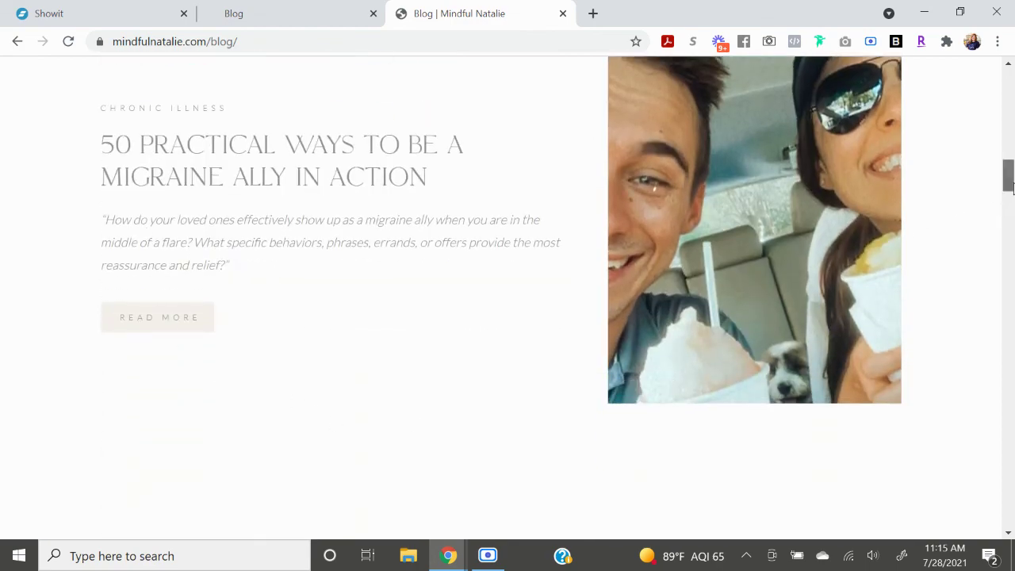
{"action": "left_click_drag", "start_coordinate": [1009, 178], "coordinate": [1009, 218]}
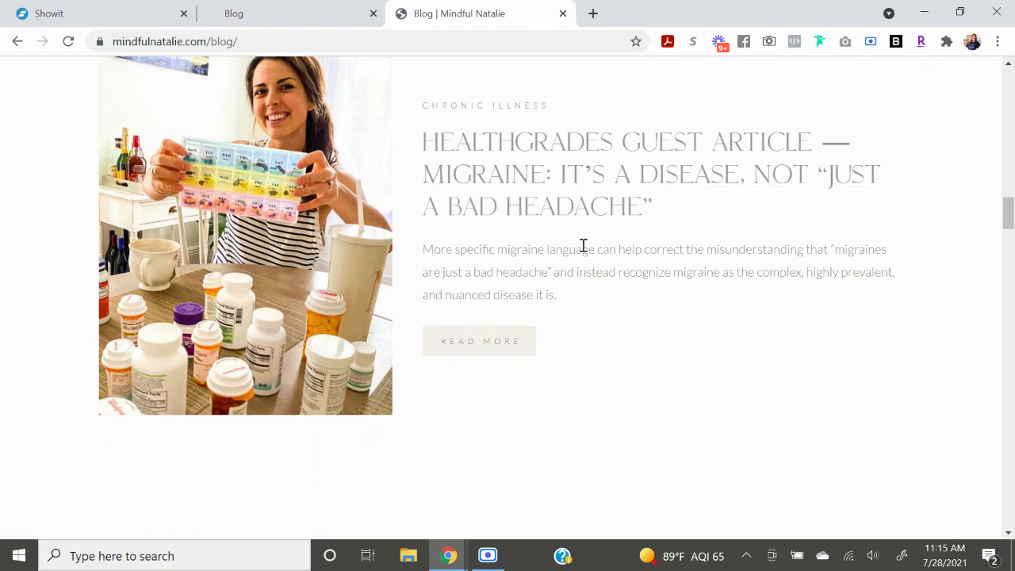
{"action": "mouse_move", "coordinate": [1008, 230]}
{"action": "left_mouse_down"}
{"action": "mouse_move", "coordinate": [1009, 340]}
{"action": "mouse_move", "coordinate": [1009, 153]}
{"action": "left_mouse_up"}
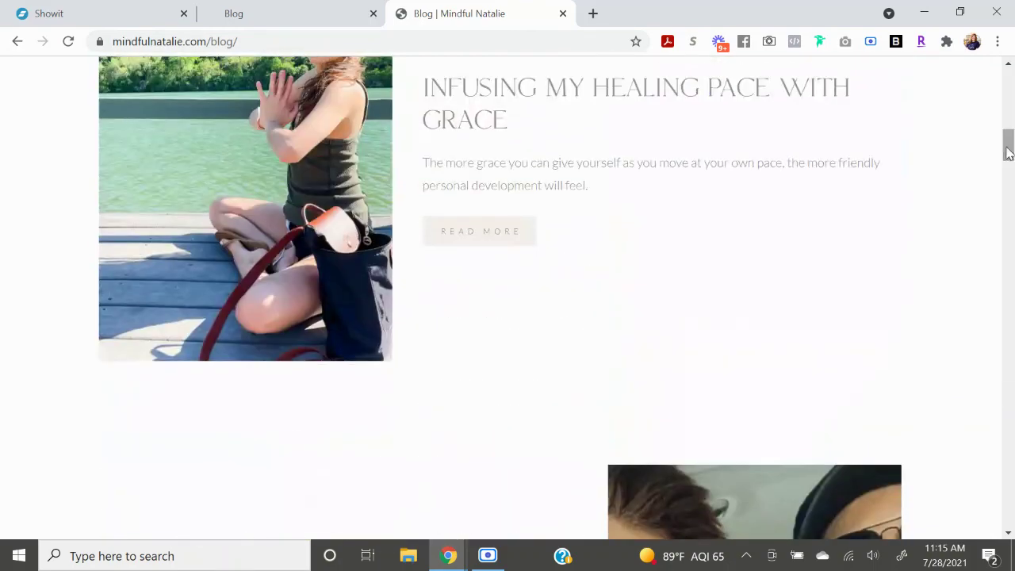
{"action": "scroll", "coordinate": [338, 95], "scroll_direction": "up", "scroll_amount": 5}
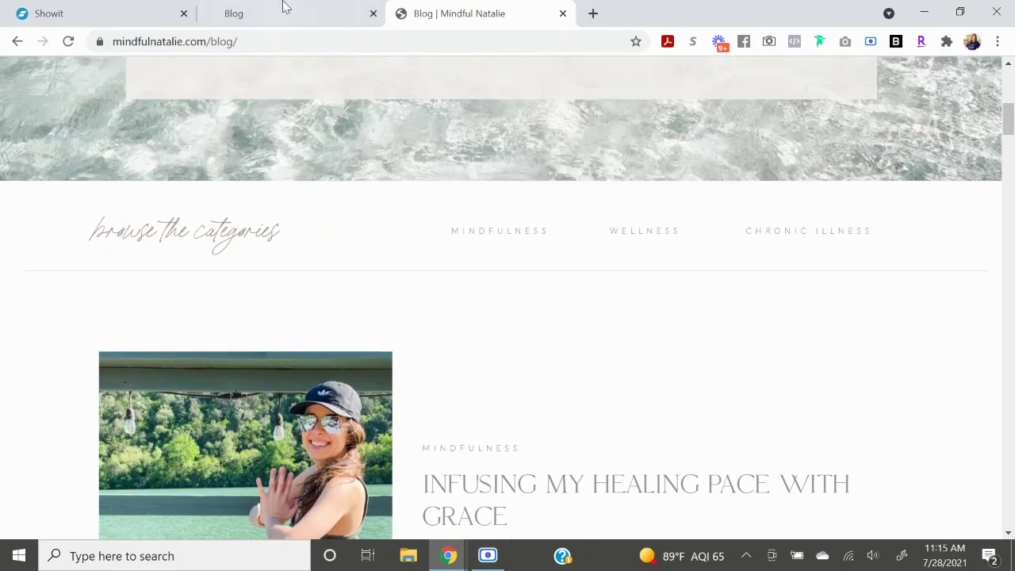
- Return to the Showit editor tab and close the Site Preview overlay
{"action": "left_click", "coordinate": [285, 8]}
{"action": "left_click", "coordinate": [34, 10]}
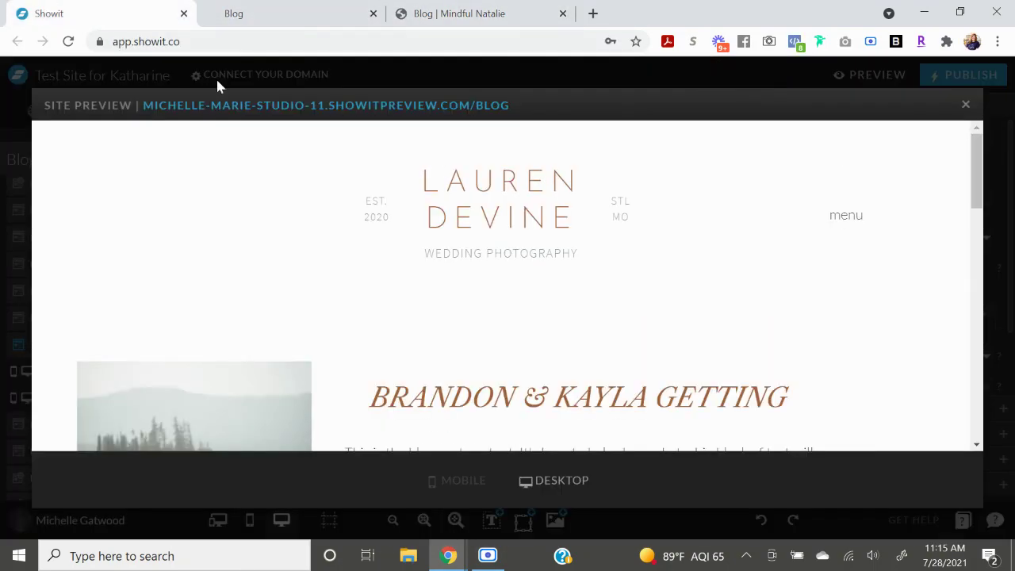
{"action": "left_click", "coordinate": [964, 105]}
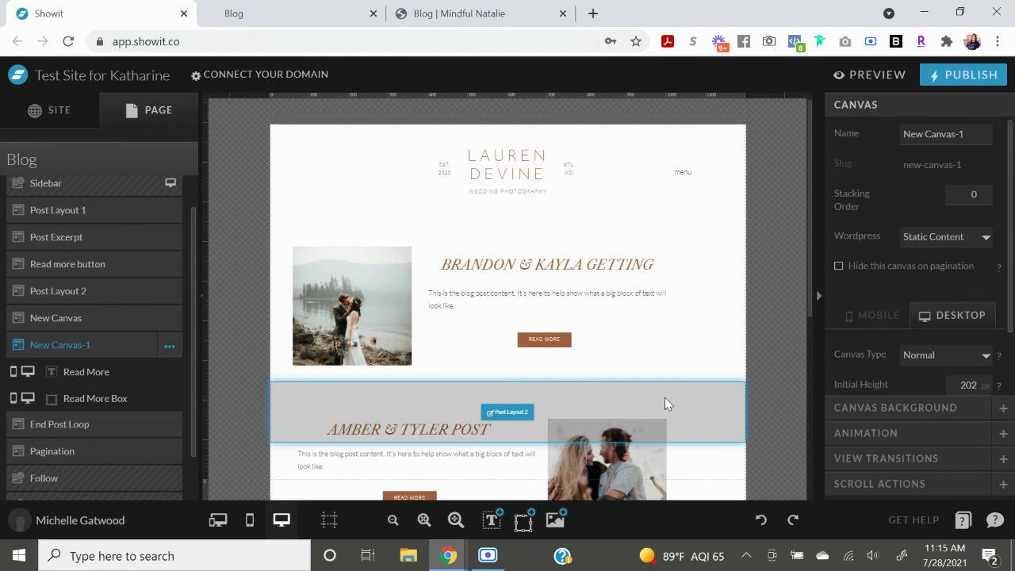
{"action": "left_click", "coordinate": [487, 555]}
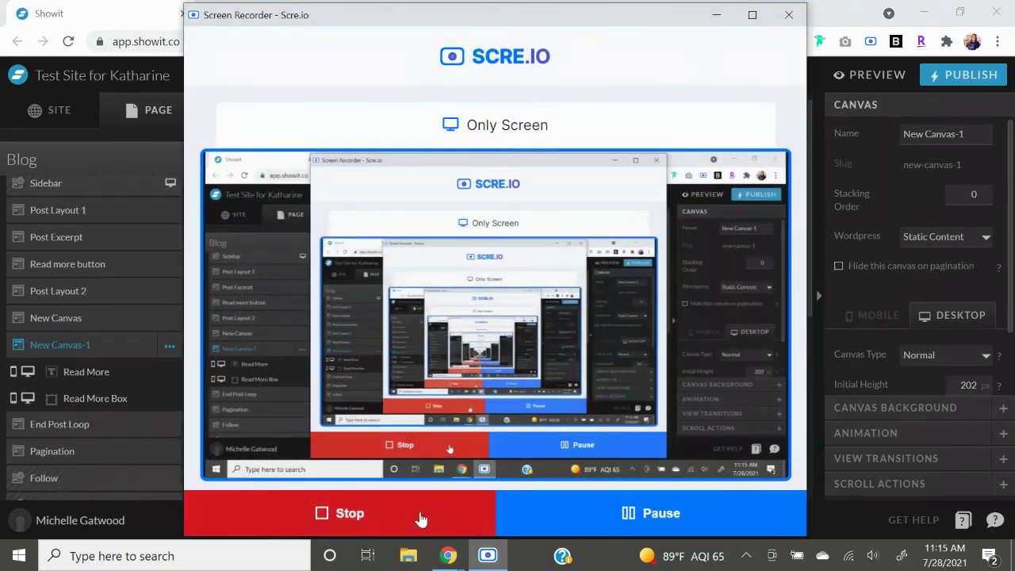